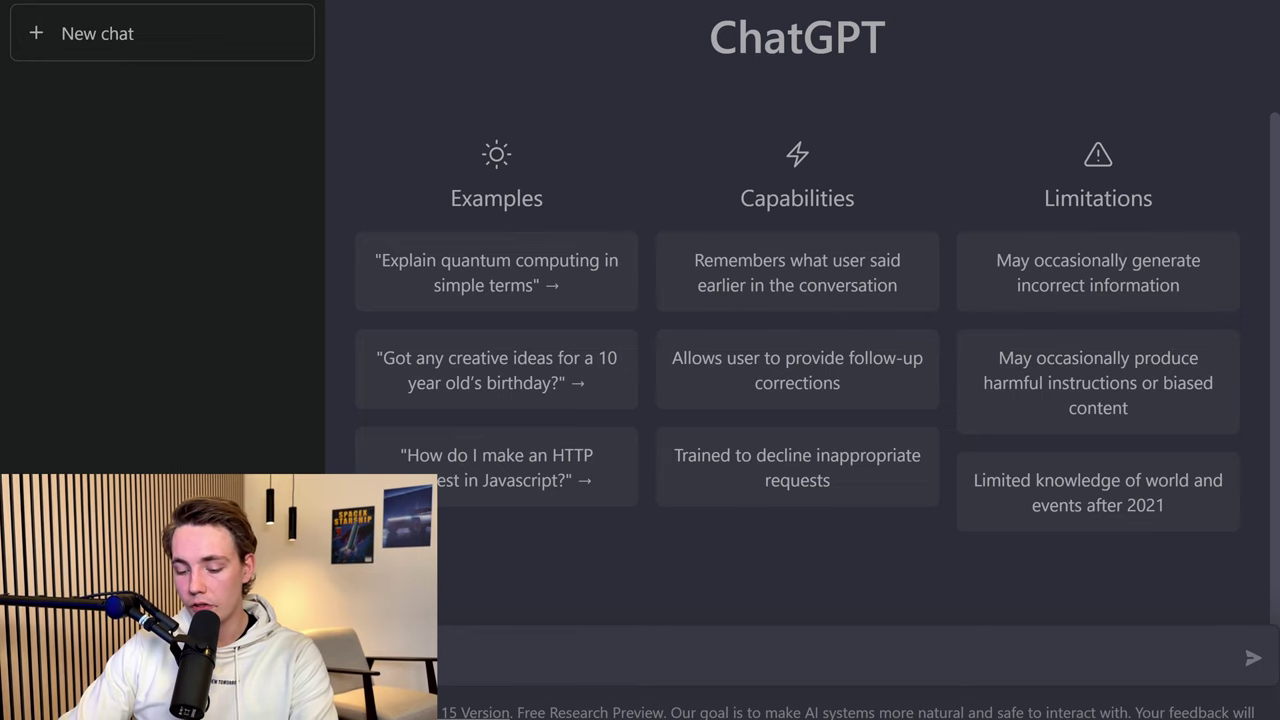
Send the prompt "write a function for the bubble sort algorithm in python"
type("tion for the ")
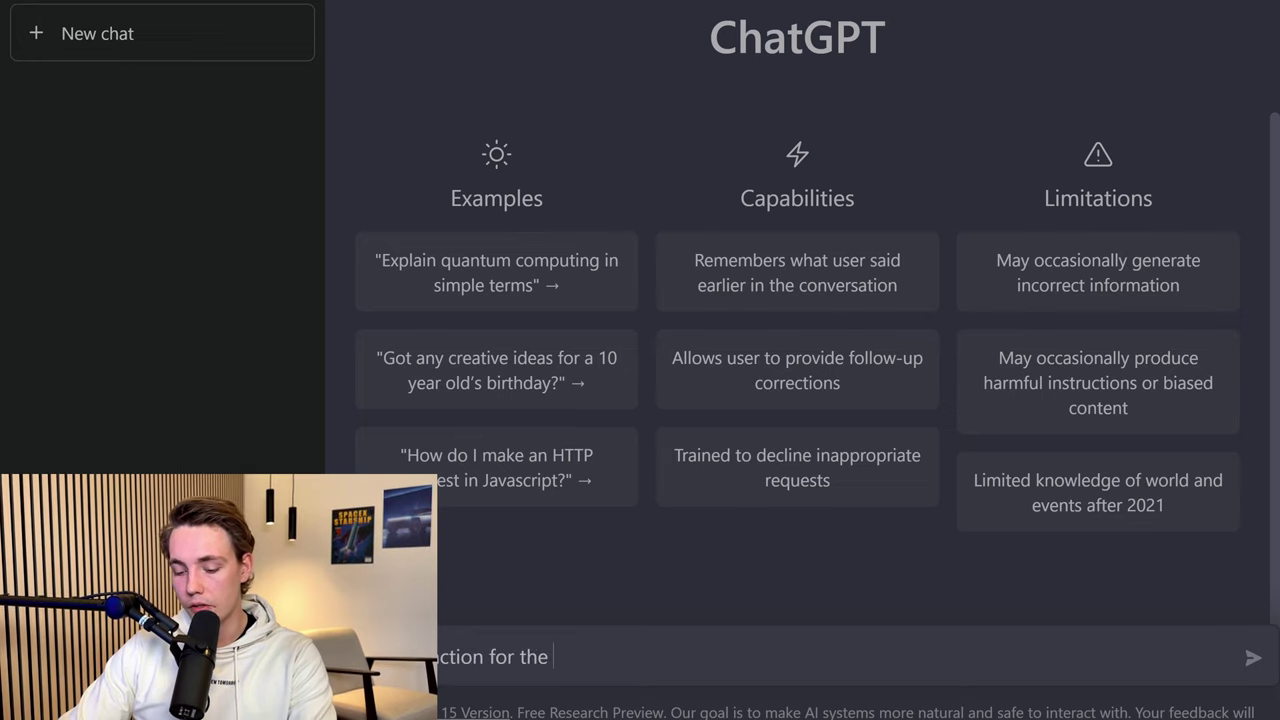
type("bubble sort al")
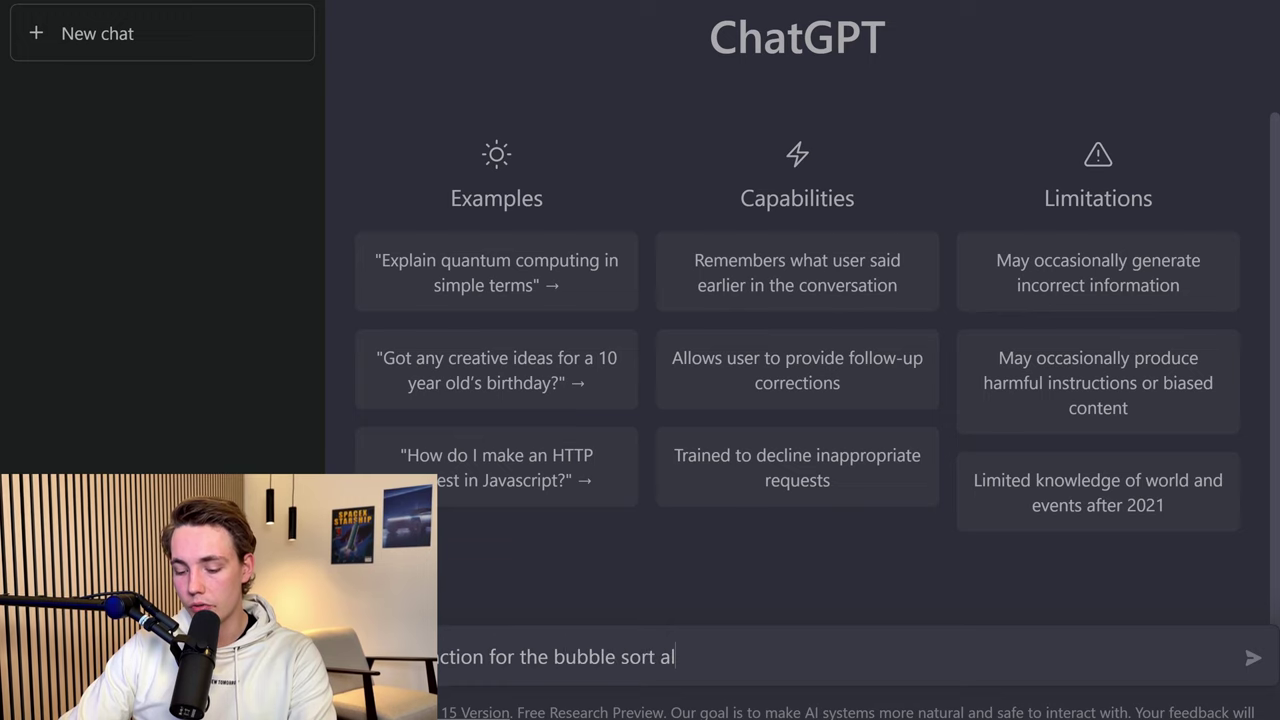
type("gorit")
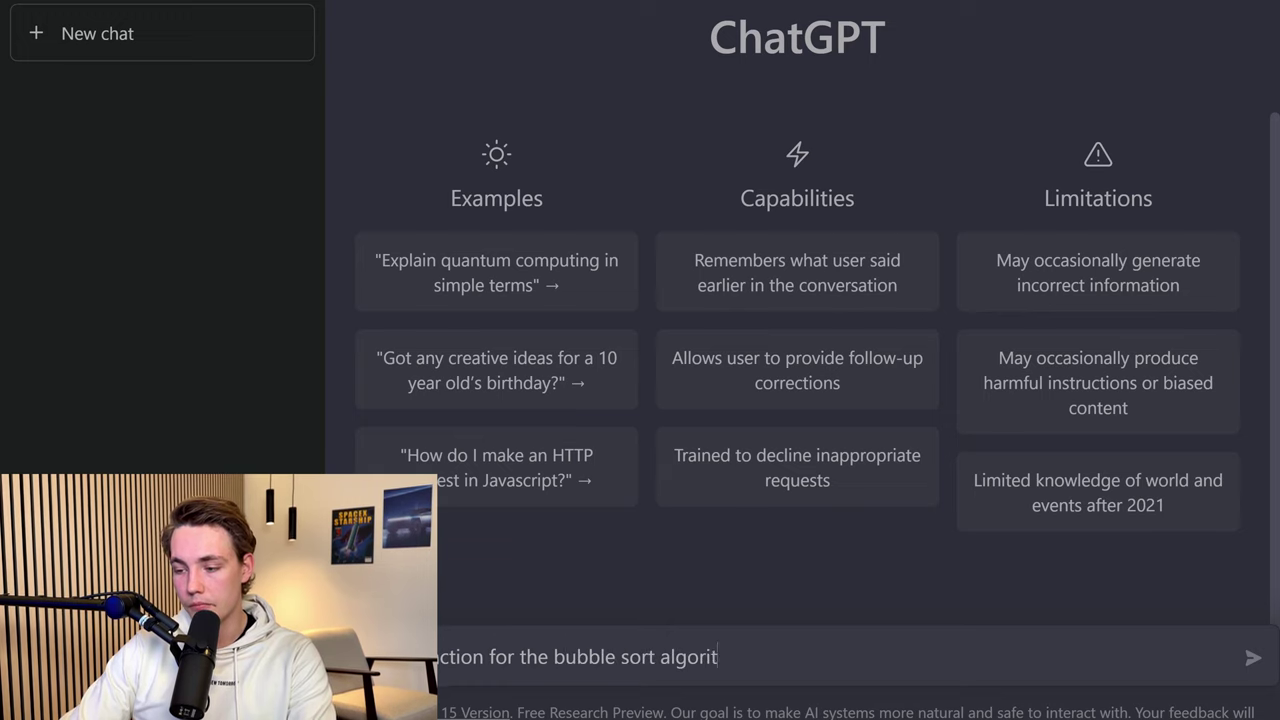
type("hm in python")
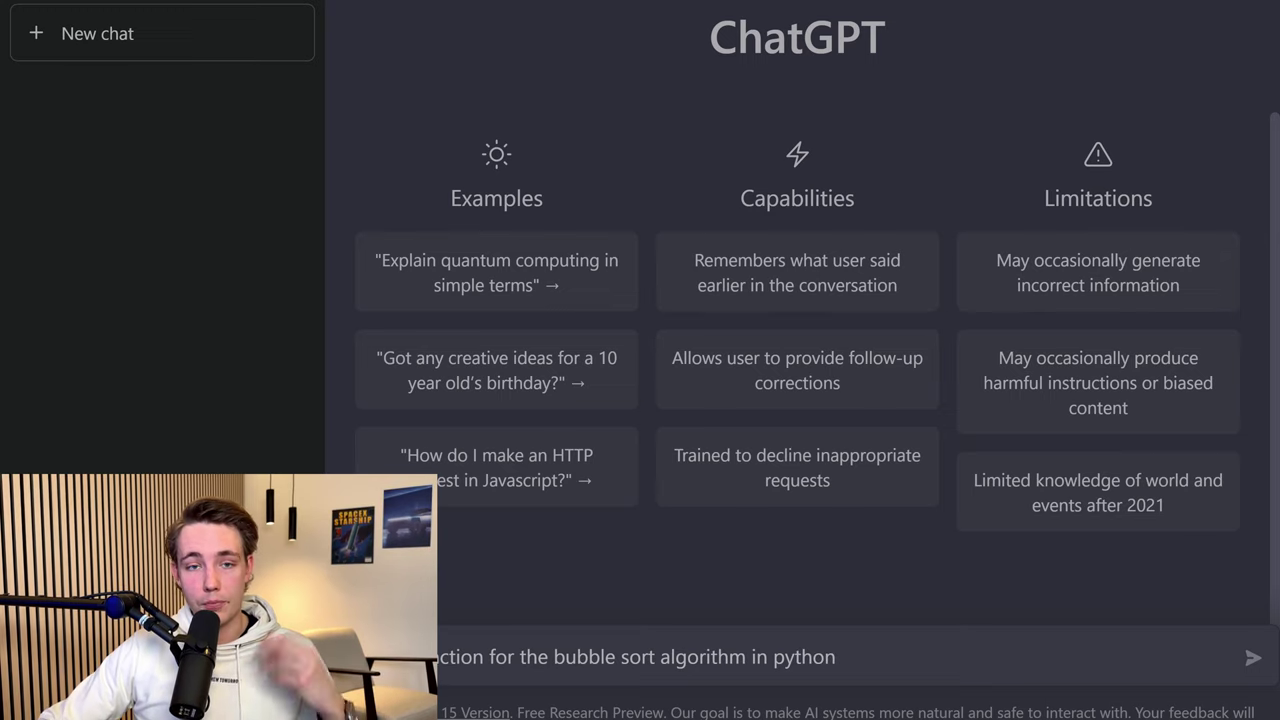
key("Return")
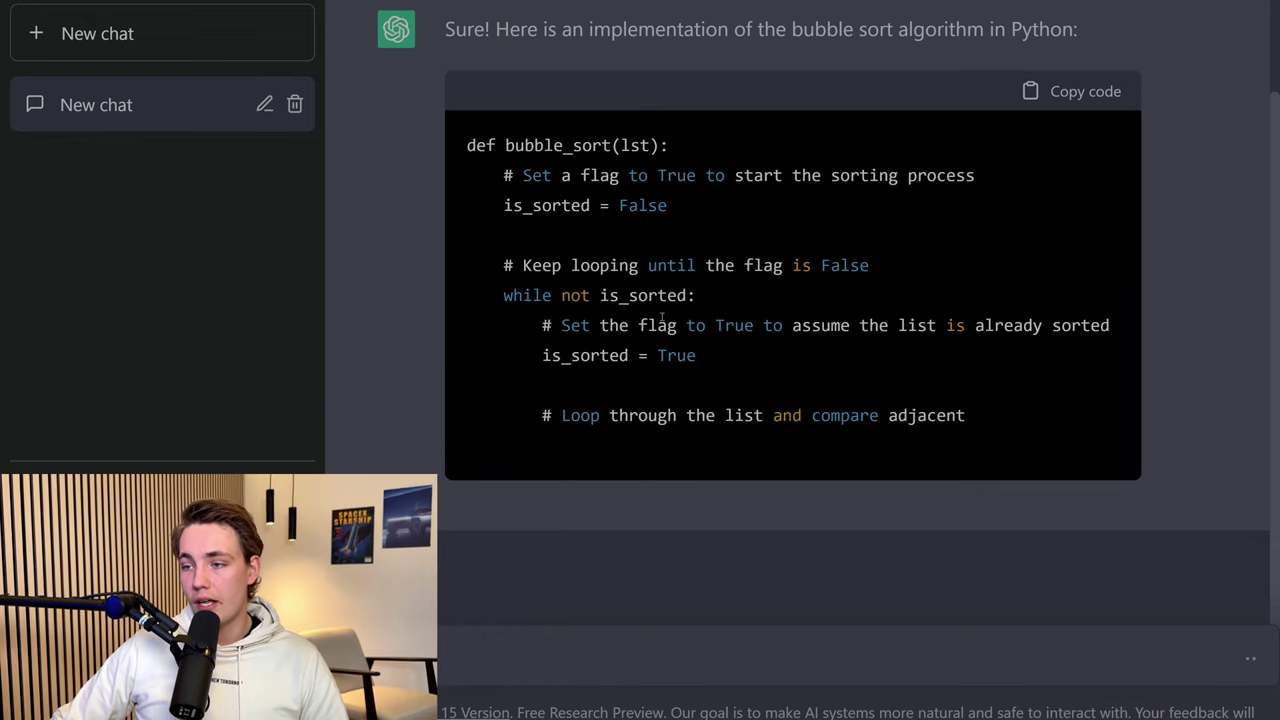
Read through the generated Python bubble_sort function from its definition to the return statement
scroll(555, 200, "up", 1)
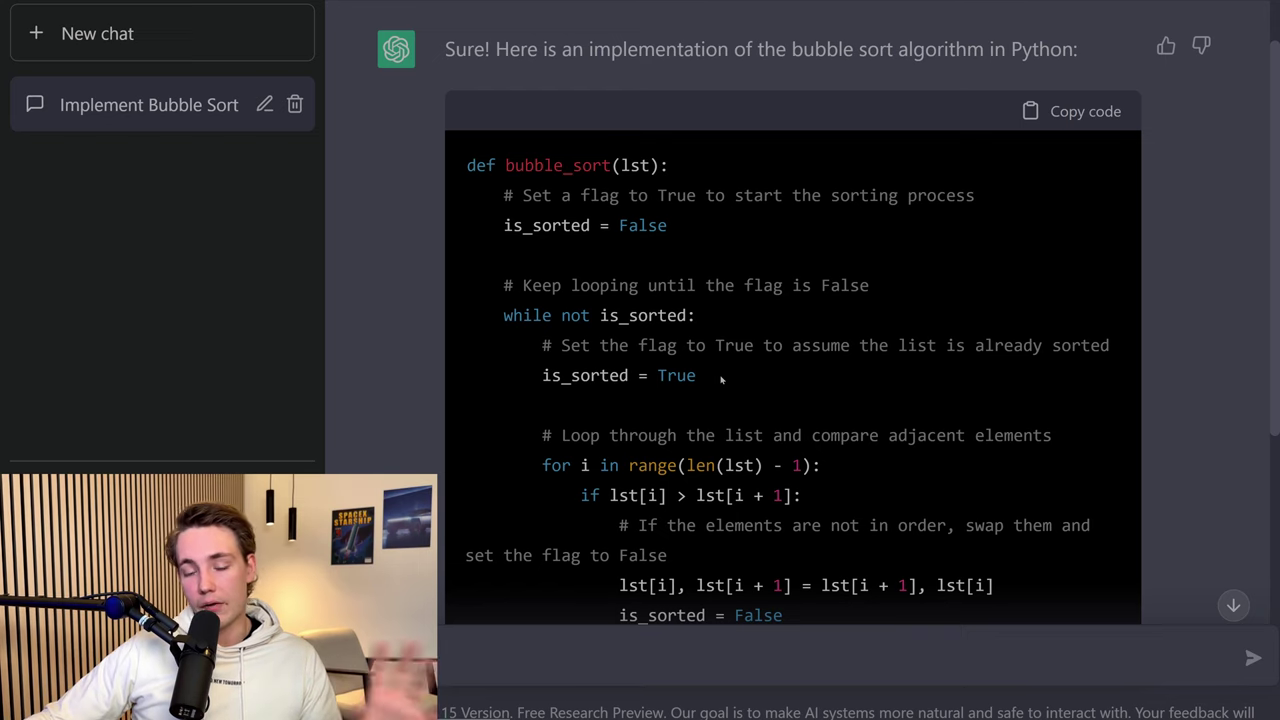
scroll(765, 390, "down", 1)
scroll(765, 390, "down", 1)
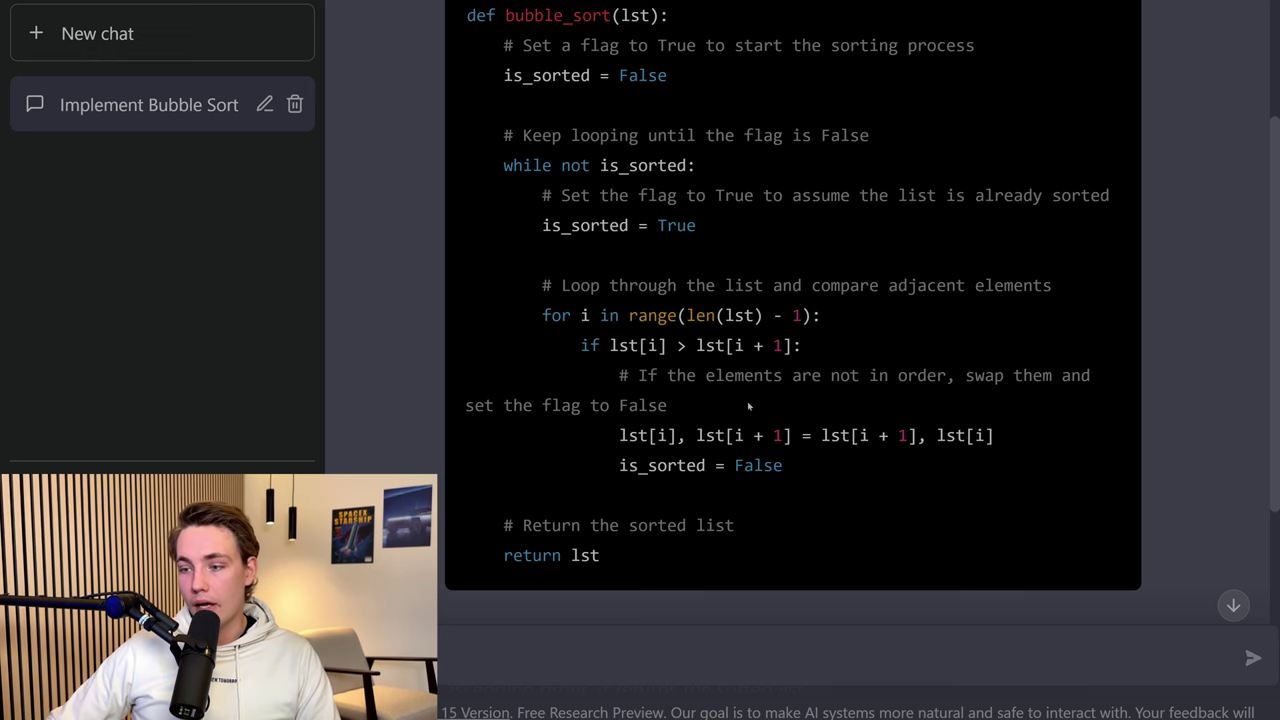
scroll(735, 405, "up", 2)
scroll(571, 244, "down", 1)
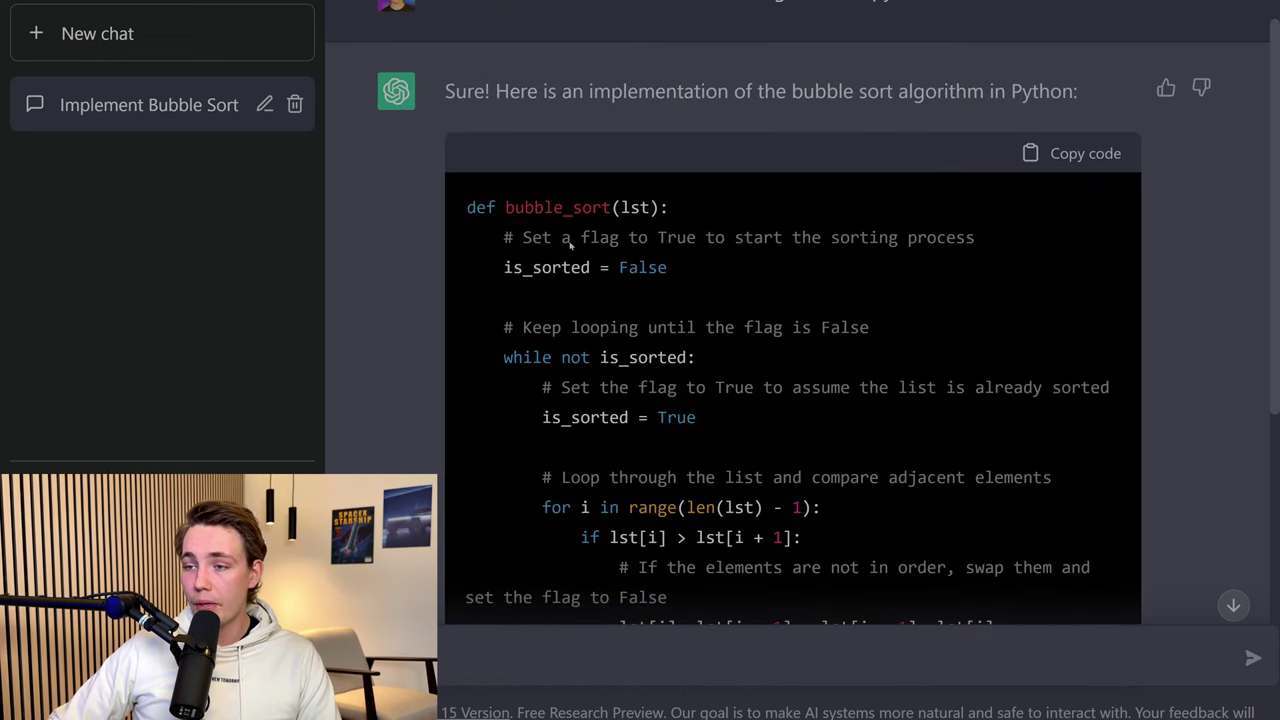
scroll(729, 327, "down", 2)
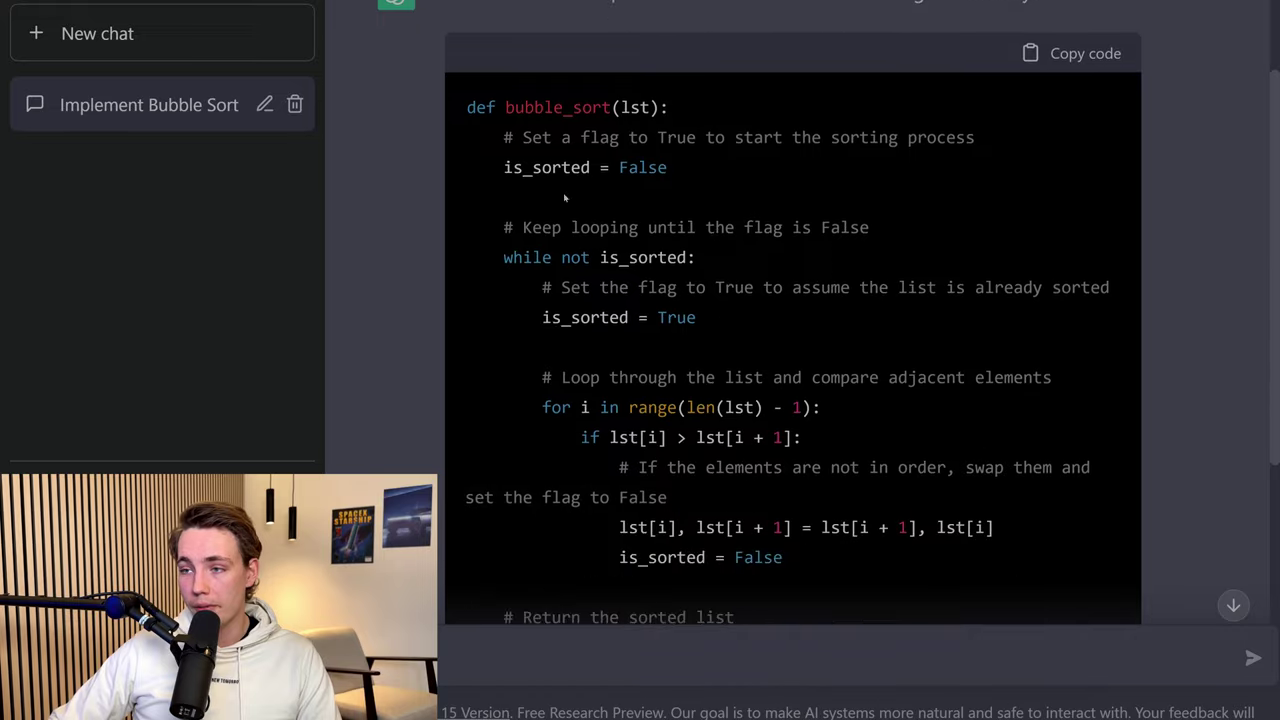
scroll(680, 296, "up", 1)
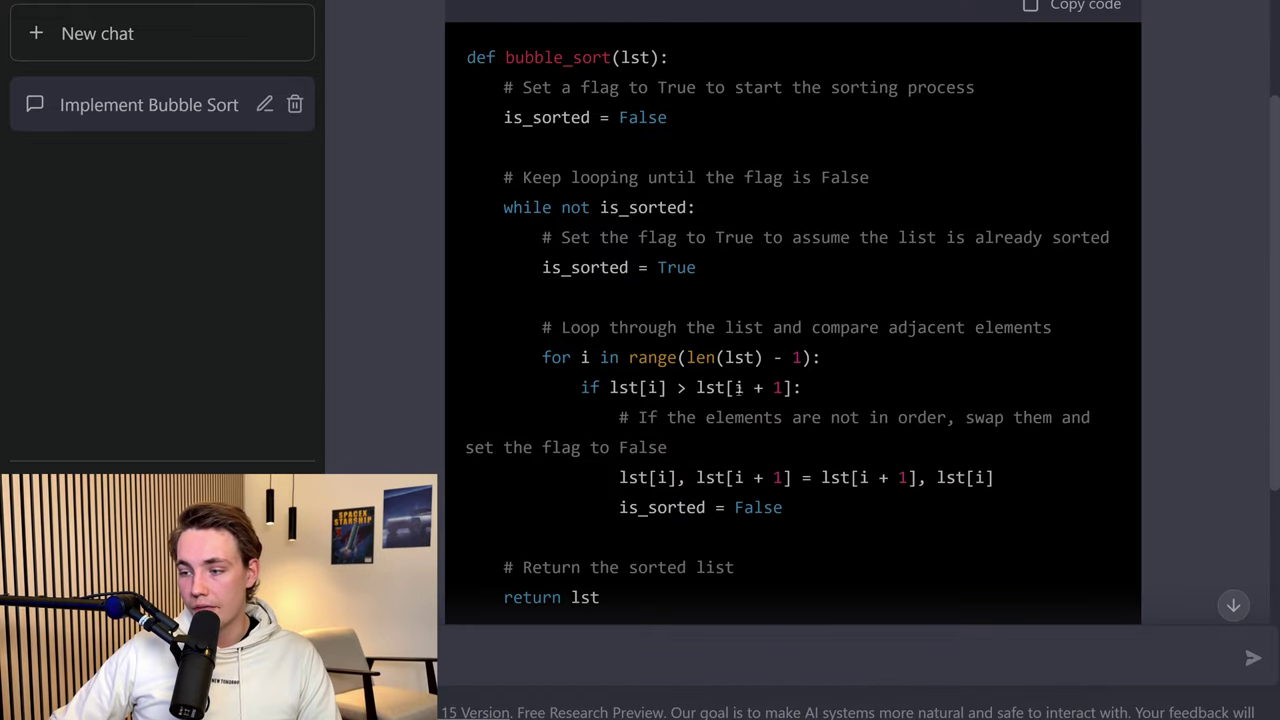
scroll(737, 387, "down", 1)
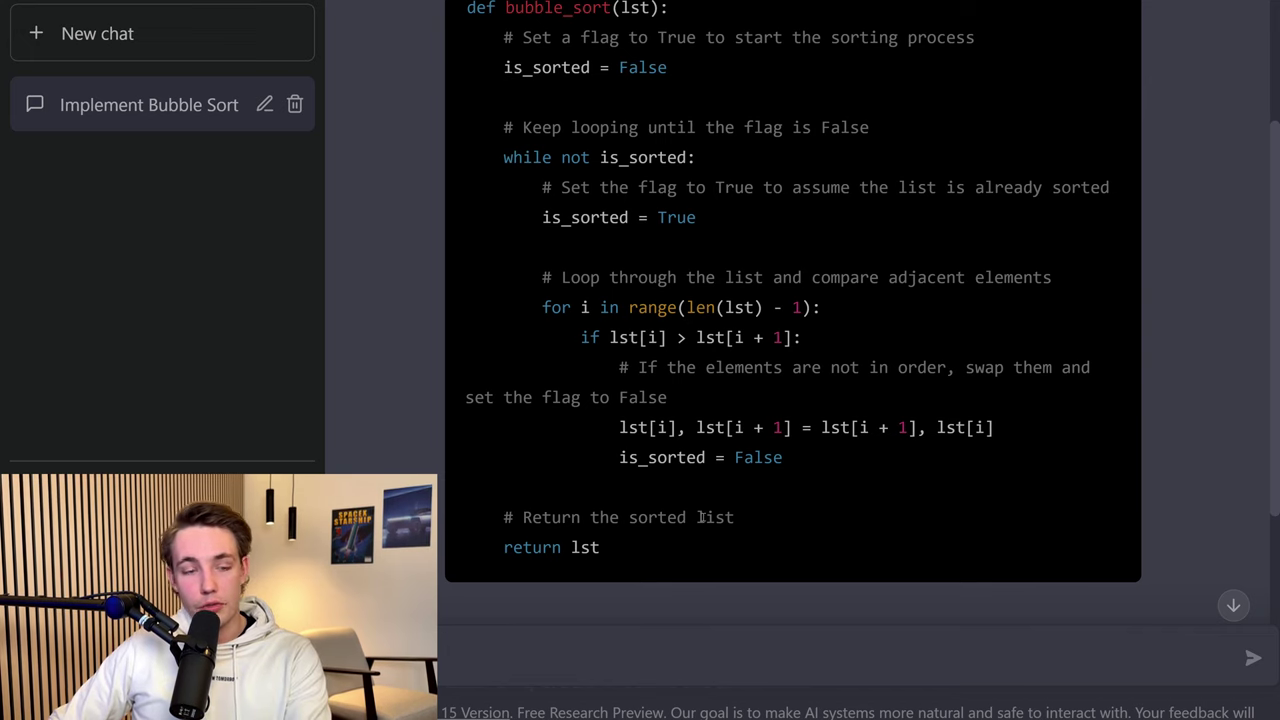
scroll(703, 515, "up", 1)
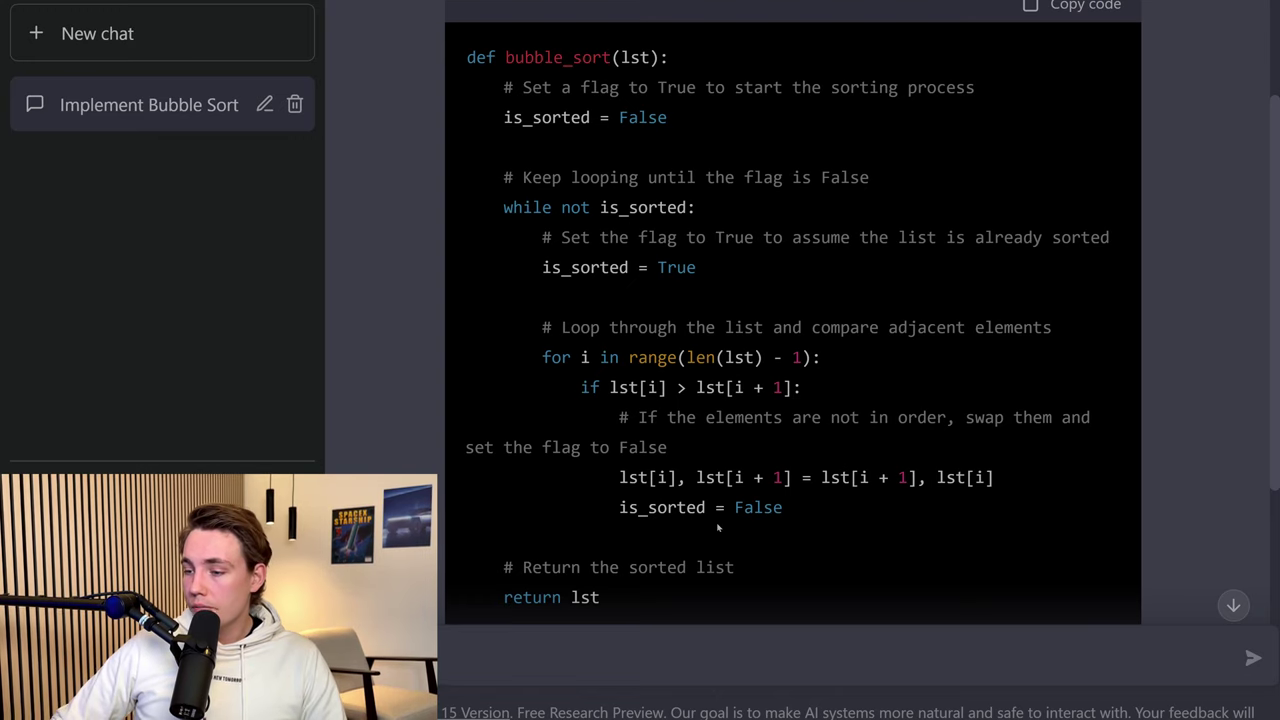
scroll(709, 512, "down", 1)
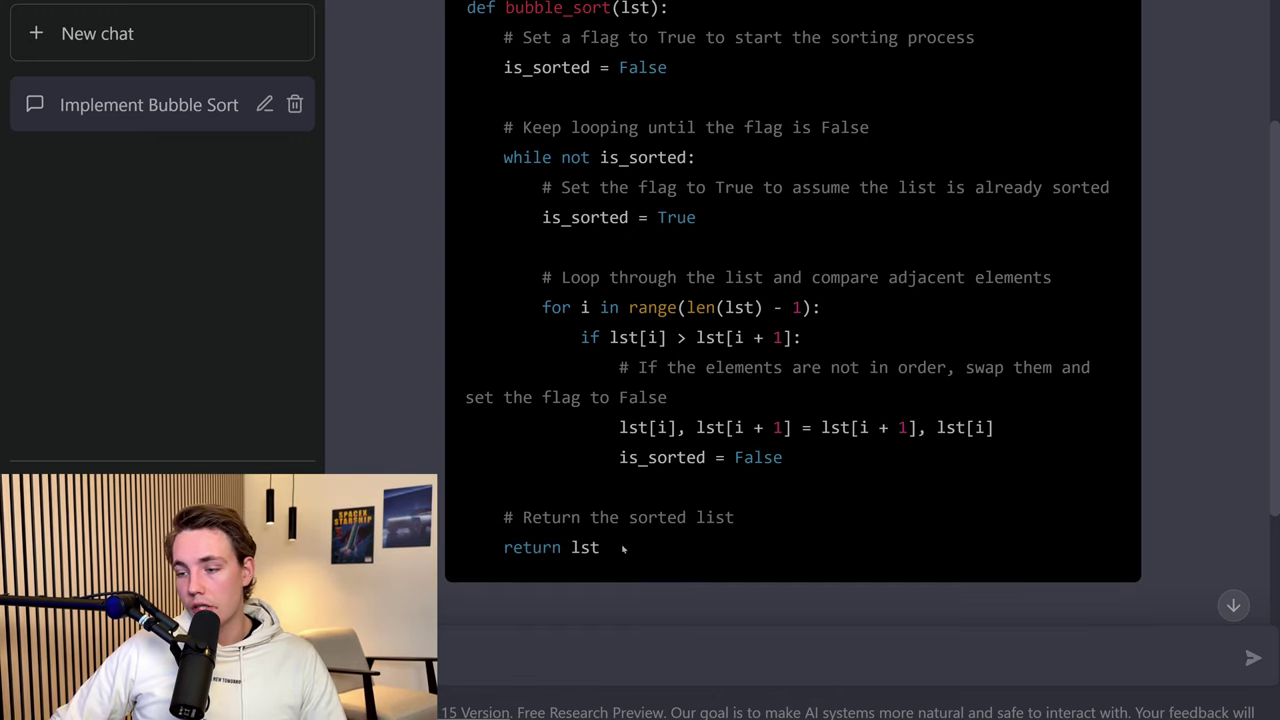
Highlight the whole bubble_sort function, then review the explanation and usage example beneath it
left_click_drag(623, 549, 466, 208)
scroll(466, 366, "up", 2)
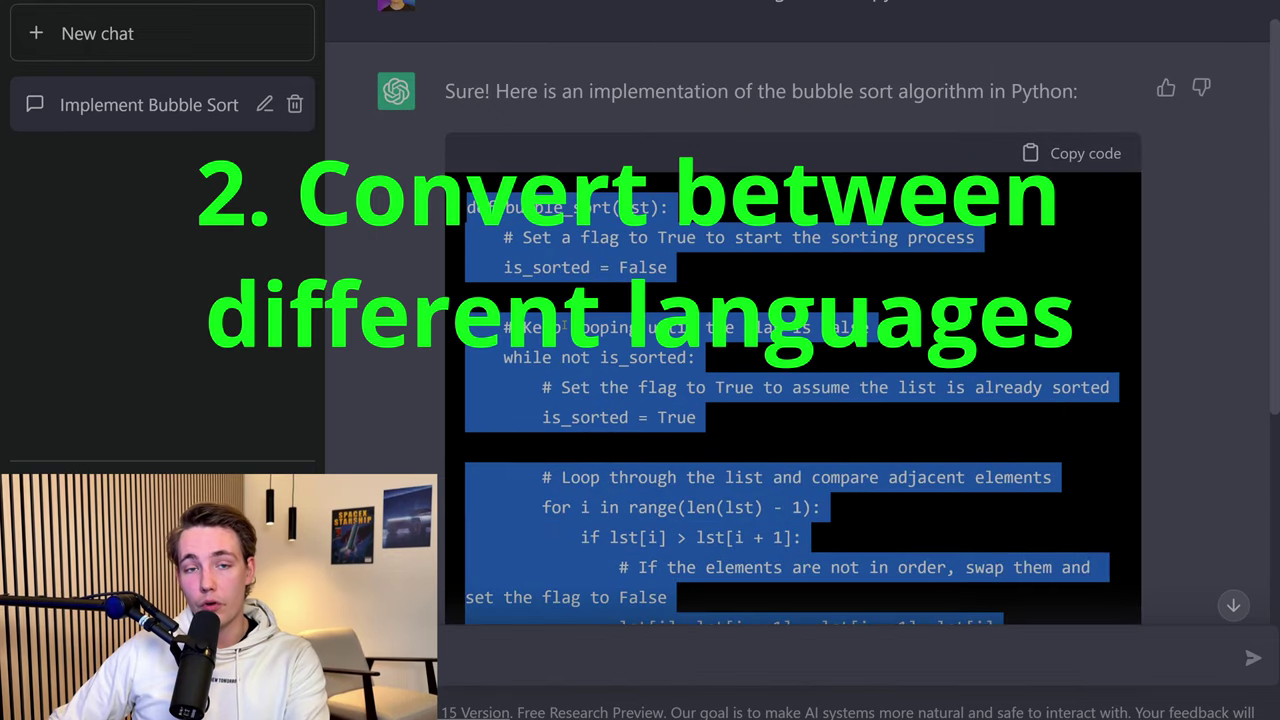
scroll(571, 388, "down", 3)
scroll(571, 388, "down", 3)
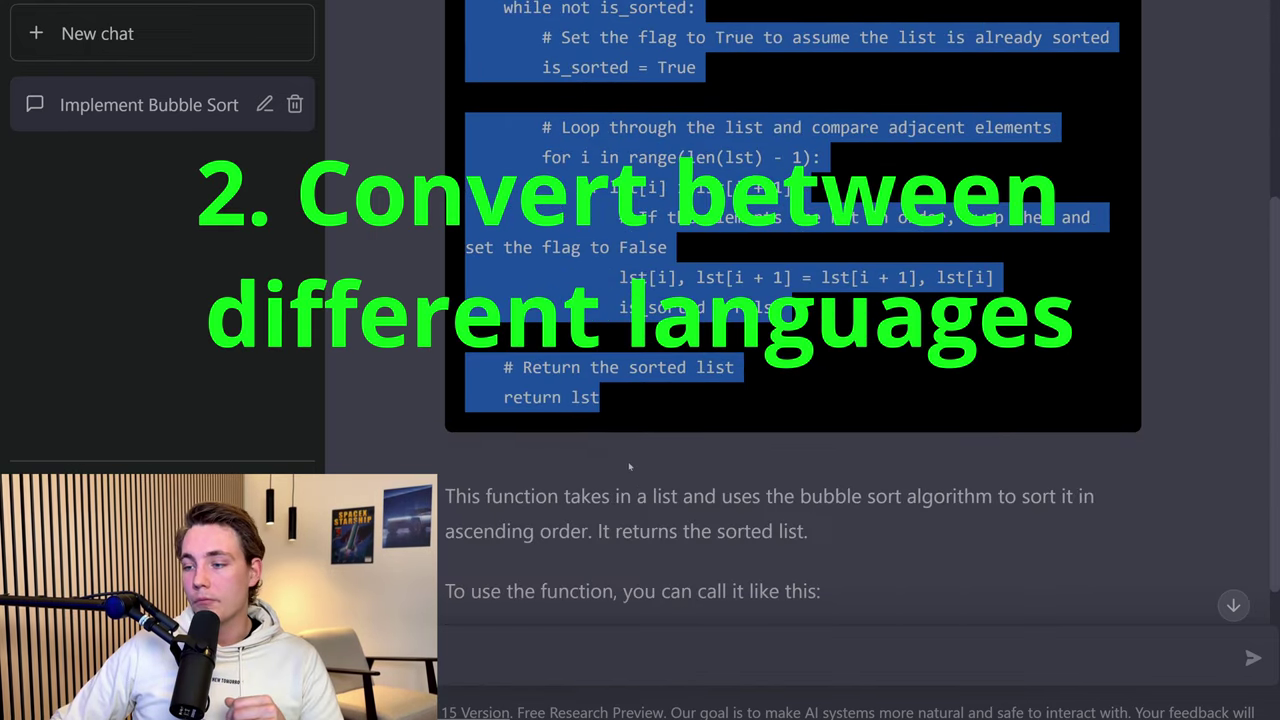
scroll(593, 583, "down", 2)
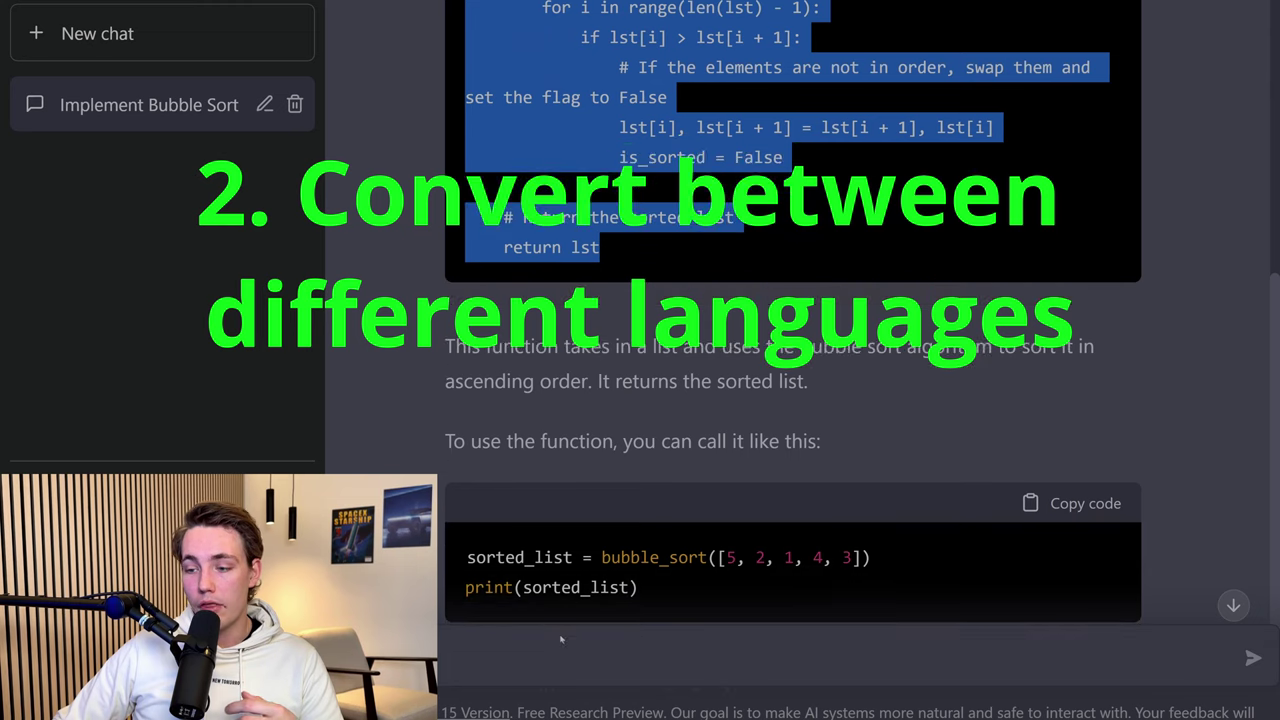
left_click(590, 590)
scroll(592, 572, "down", 1)
scroll(592, 572, "up", 8)
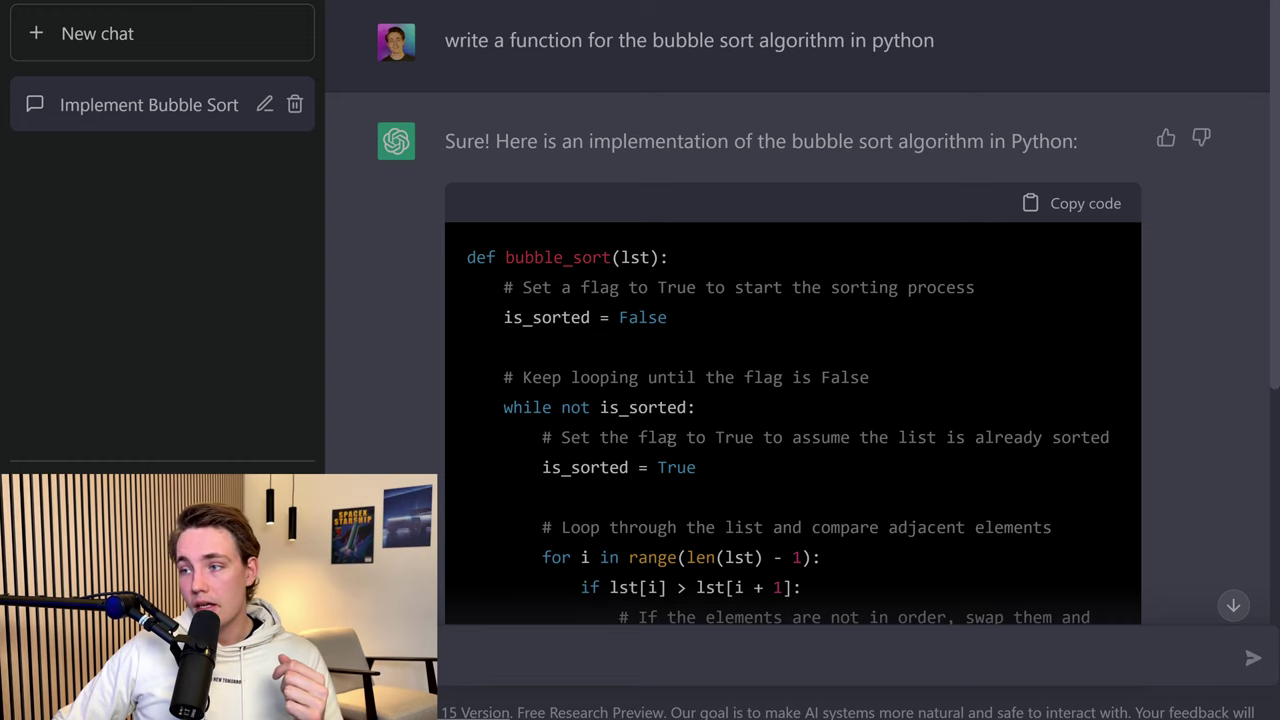
Ask in the same chat for this code to be converted from python to c++
scroll(672, 437, "down", 6)
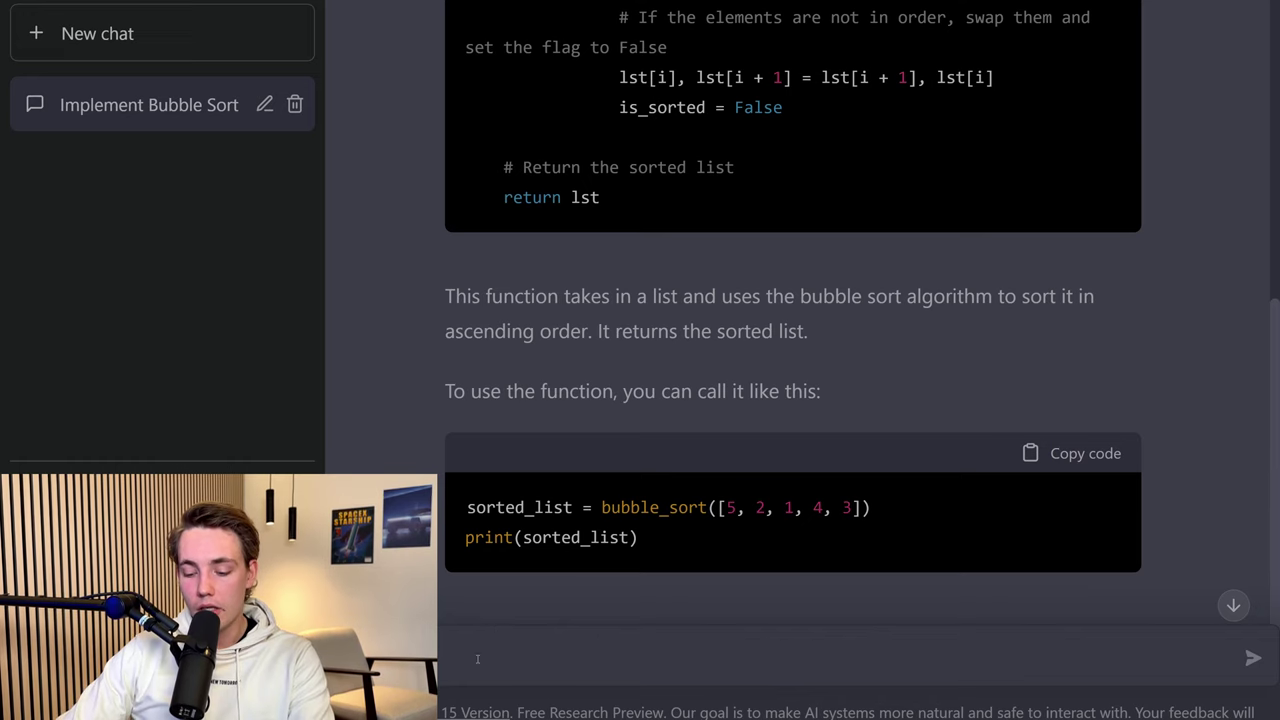
type("is")
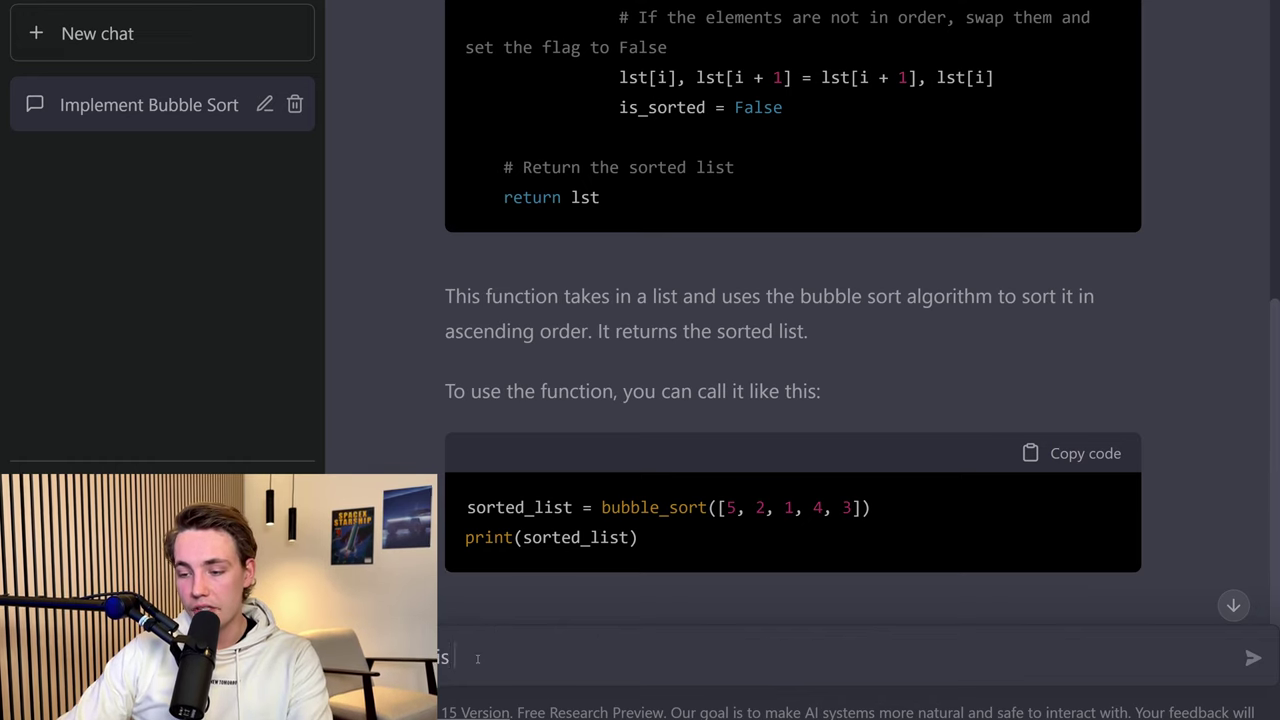
type(" code from python to c++")
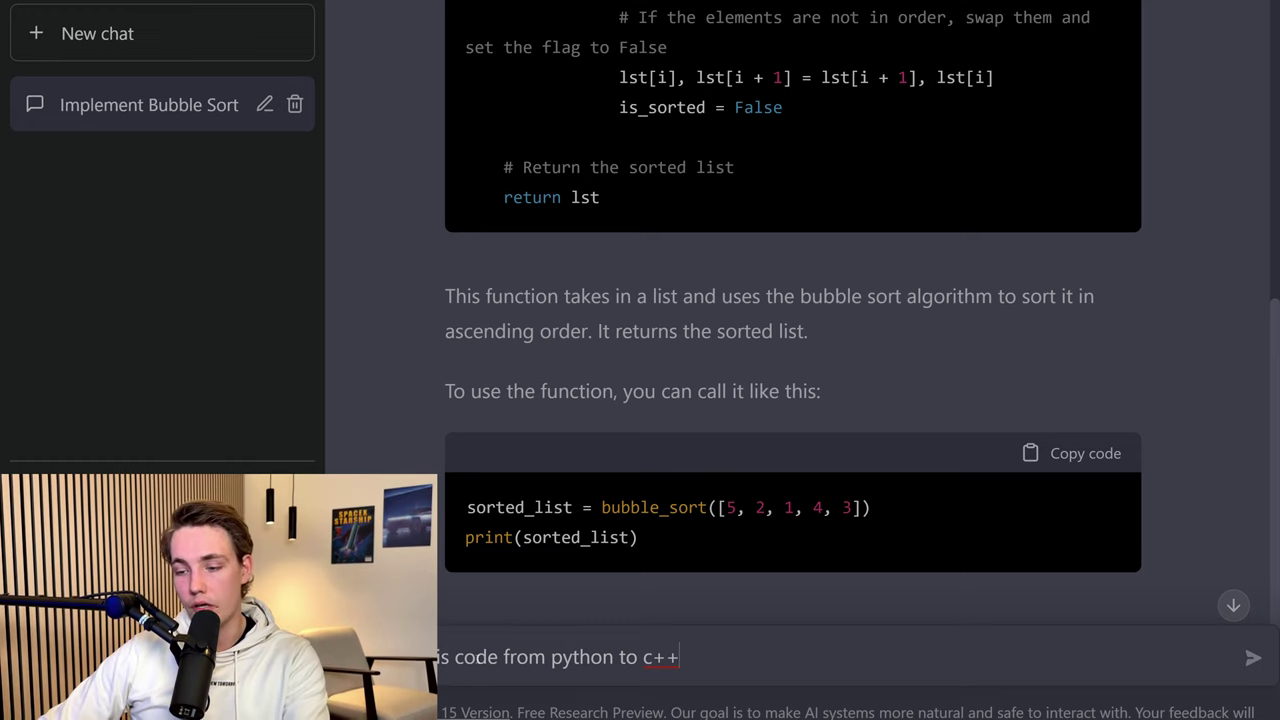
key("Return")
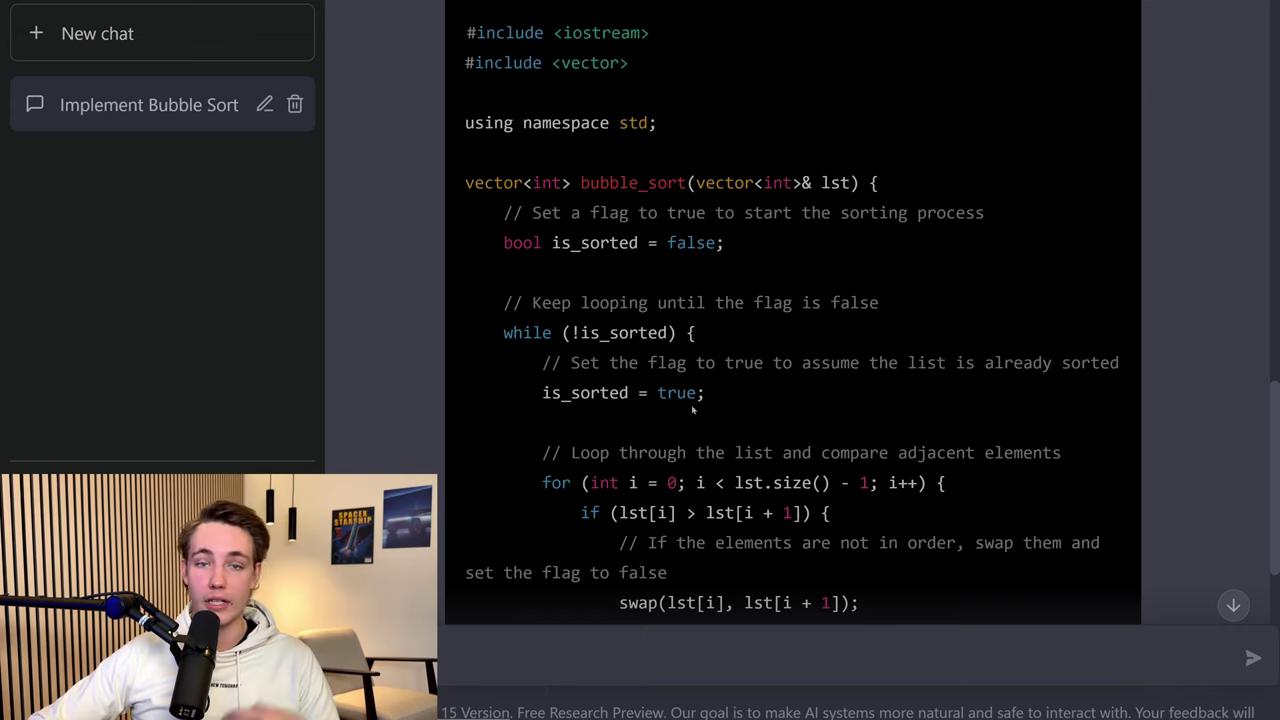
Draft the message "explain this code:" with the full C++ bubble sort program pasted on the line below
scroll(705, 420, "down", 3)
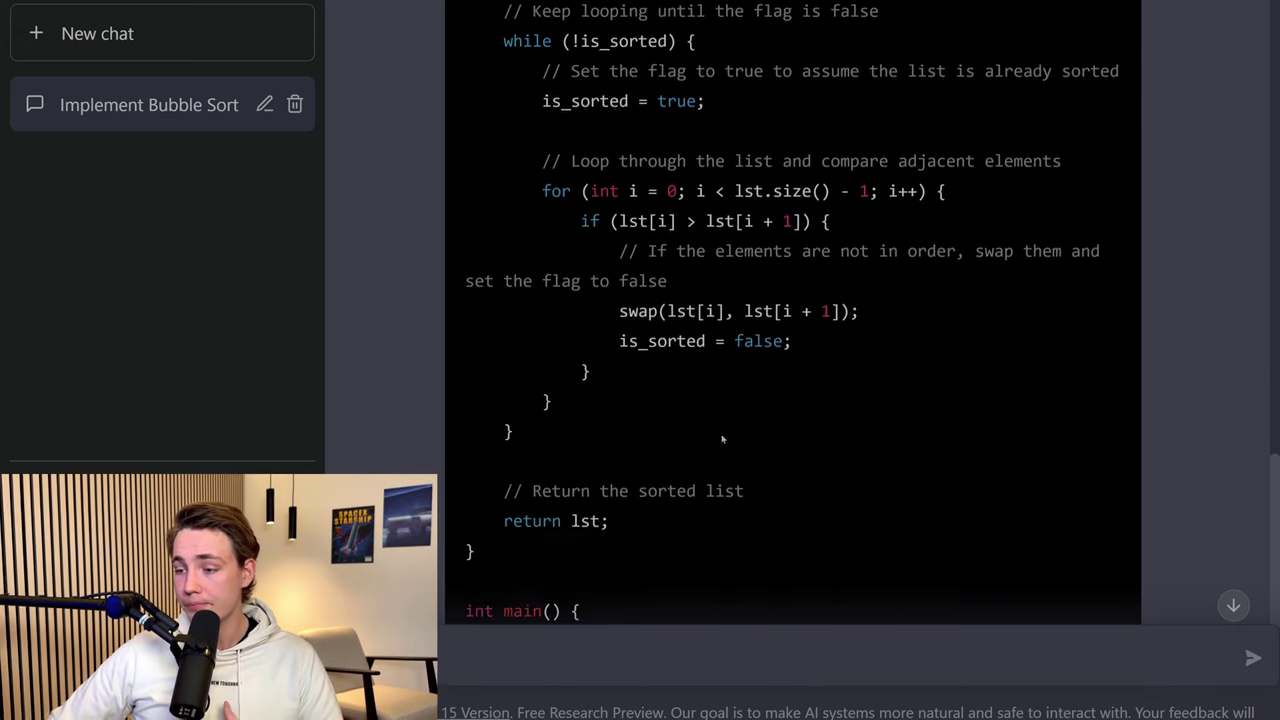
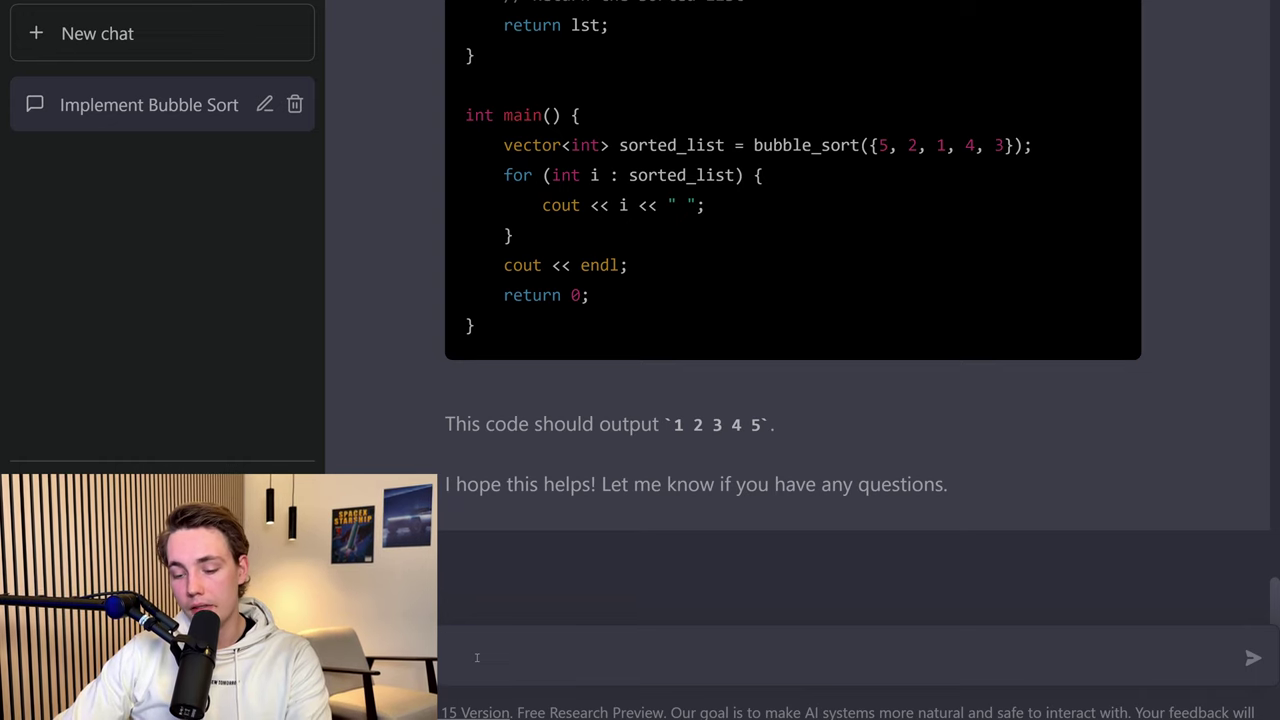
type("s co")
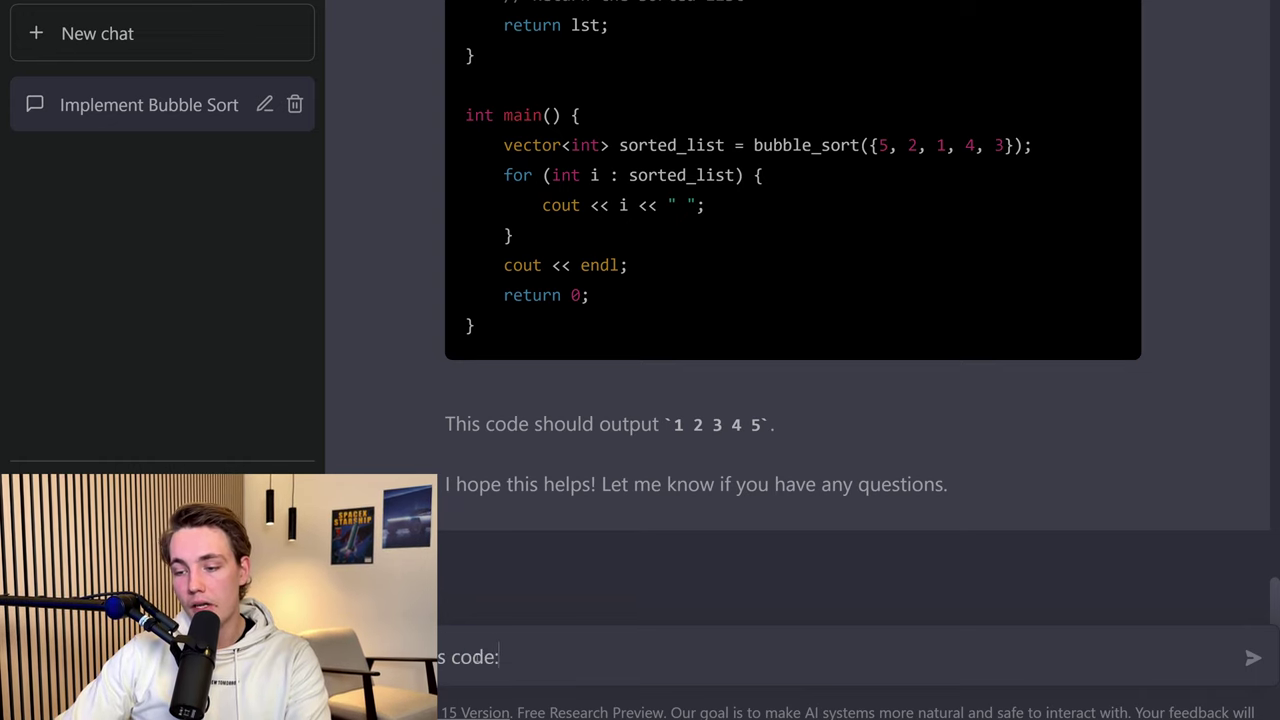
type("de:")
key("shift+Return")
key("ctrl+v")
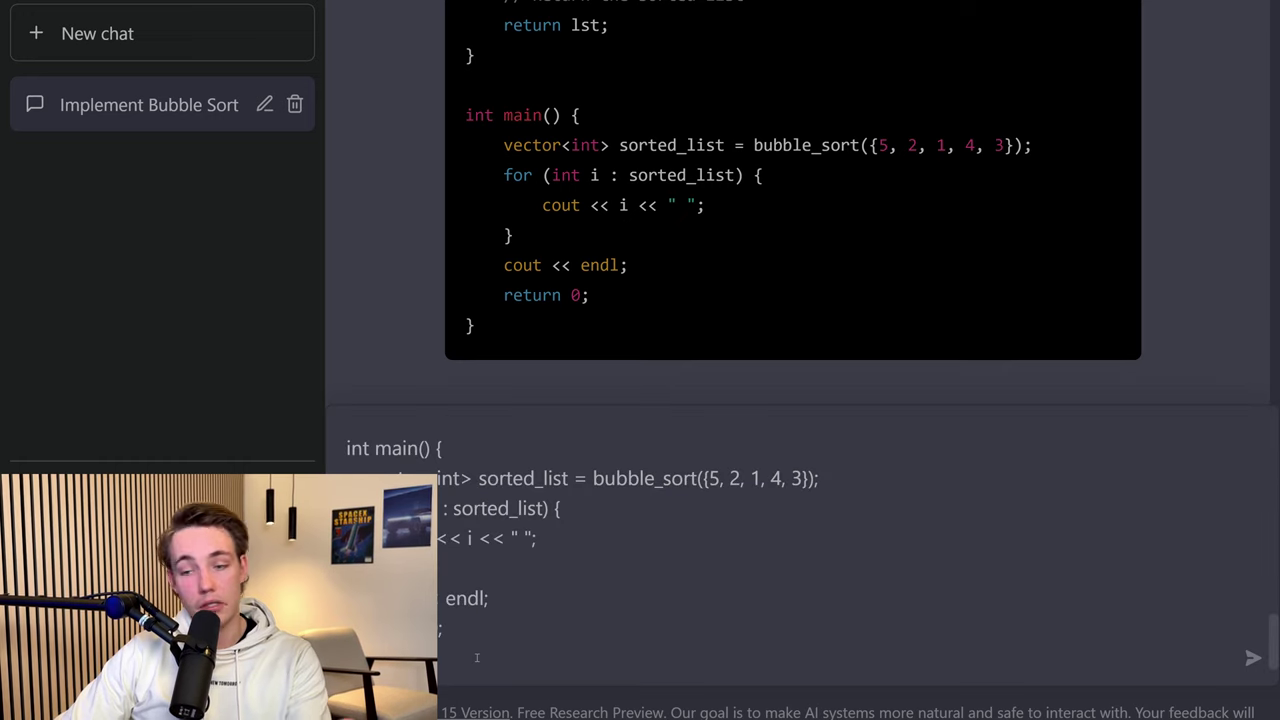
Check the beginning of the drafted explanation request and send it
scroll(477, 640, "up", 5)
scroll(477, 621, "up", 3)
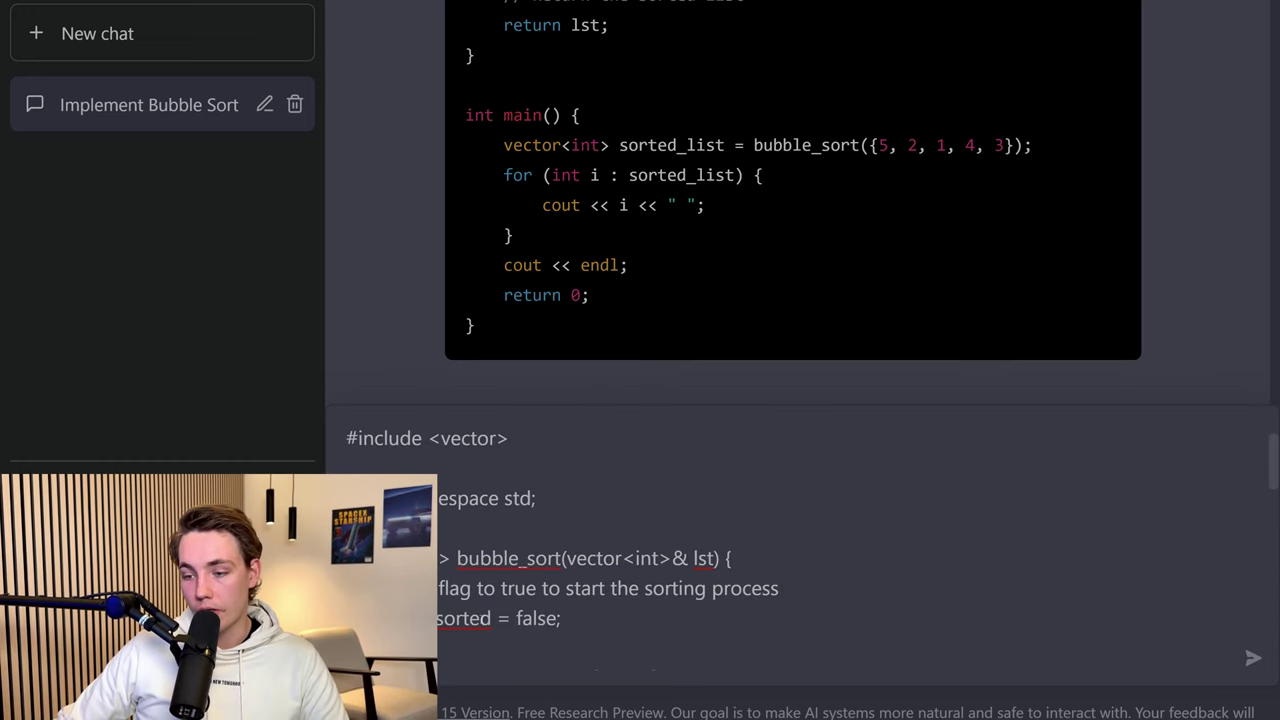
scroll(572, 599, "up", 1)
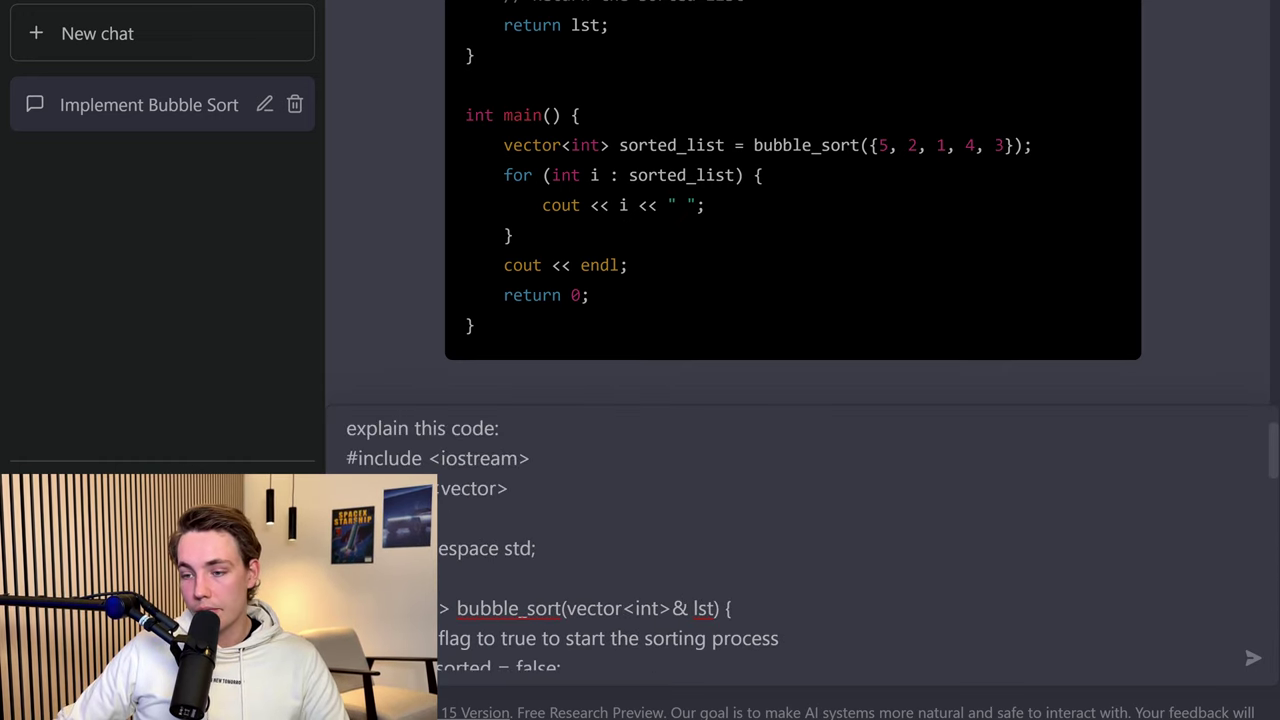
scroll(500, 510, "up", 1)
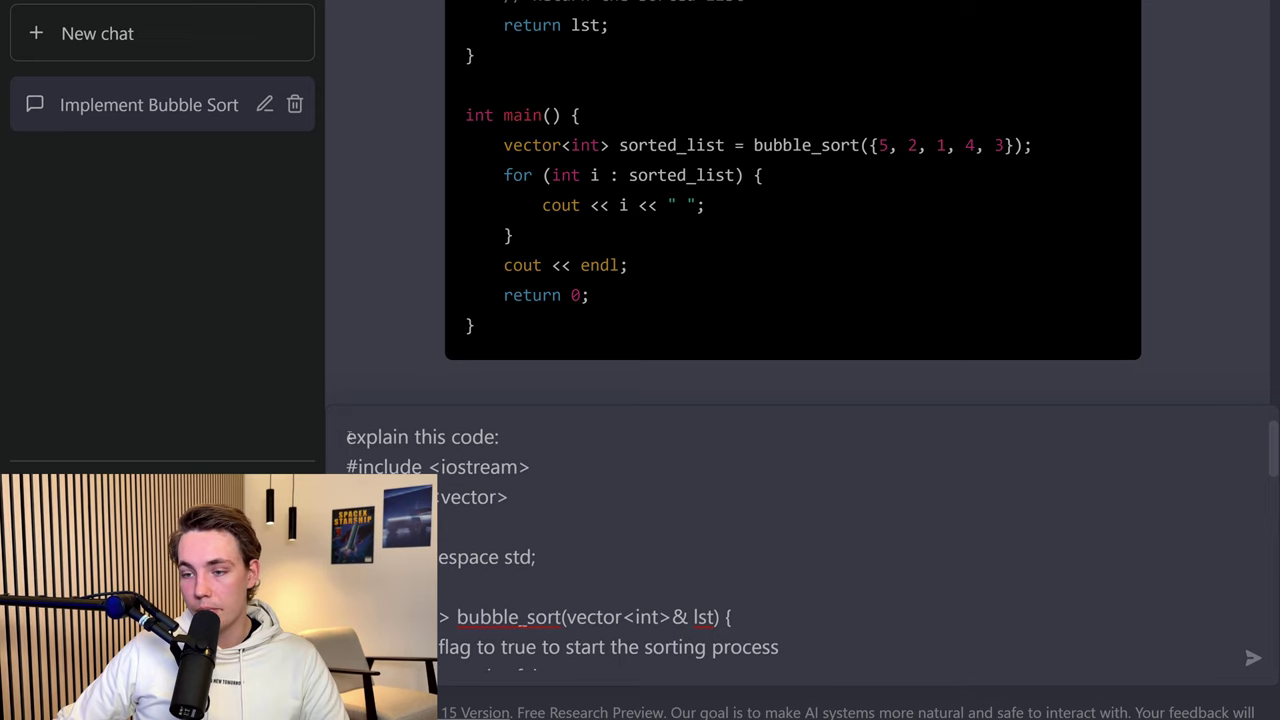
left_click_drag(349, 437, 508, 437)
left_click(563, 486)
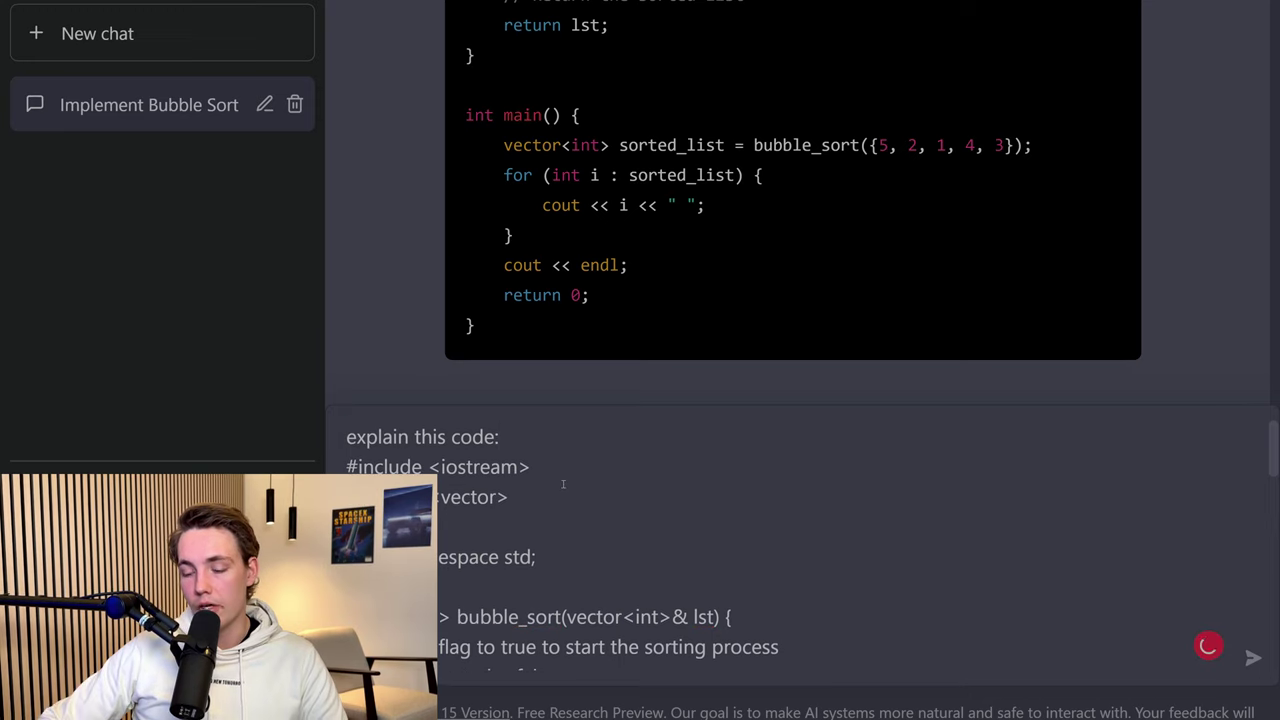
key("Return")
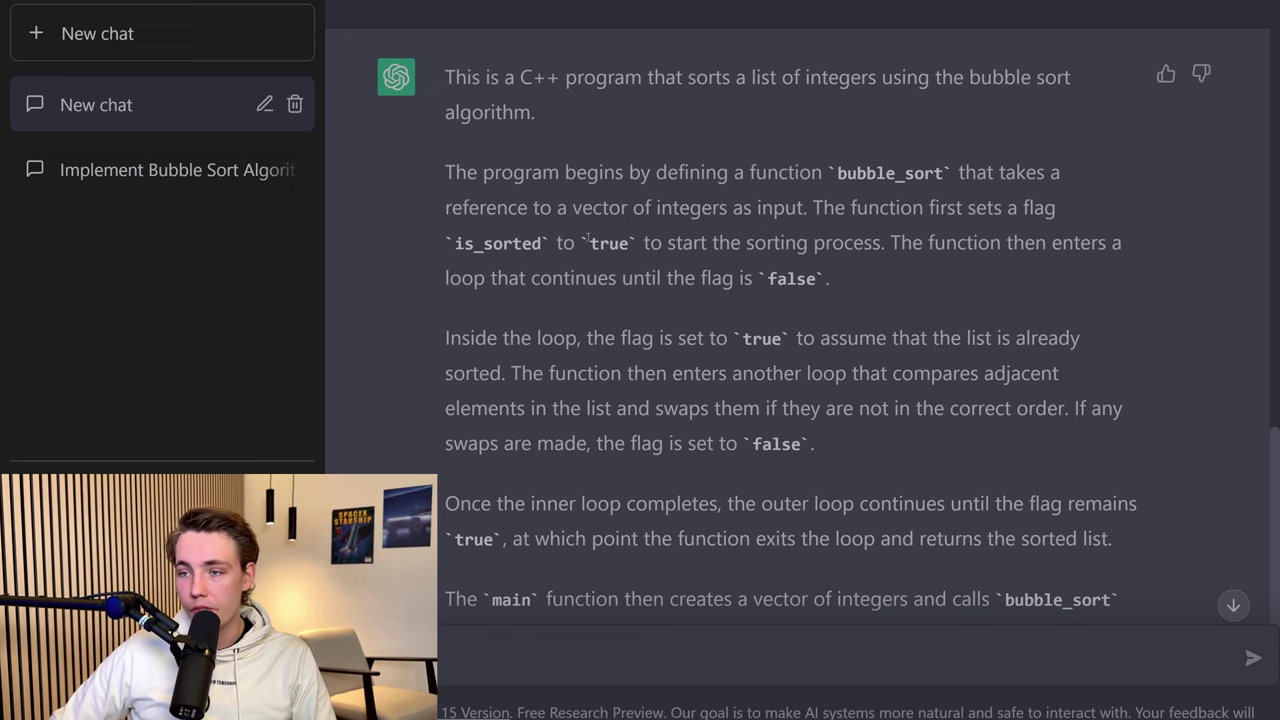
Read the rest of the code explanation, ask for the code to be optimized, and dismiss the high-demand banner
scroll(648, 397, "down", 1)
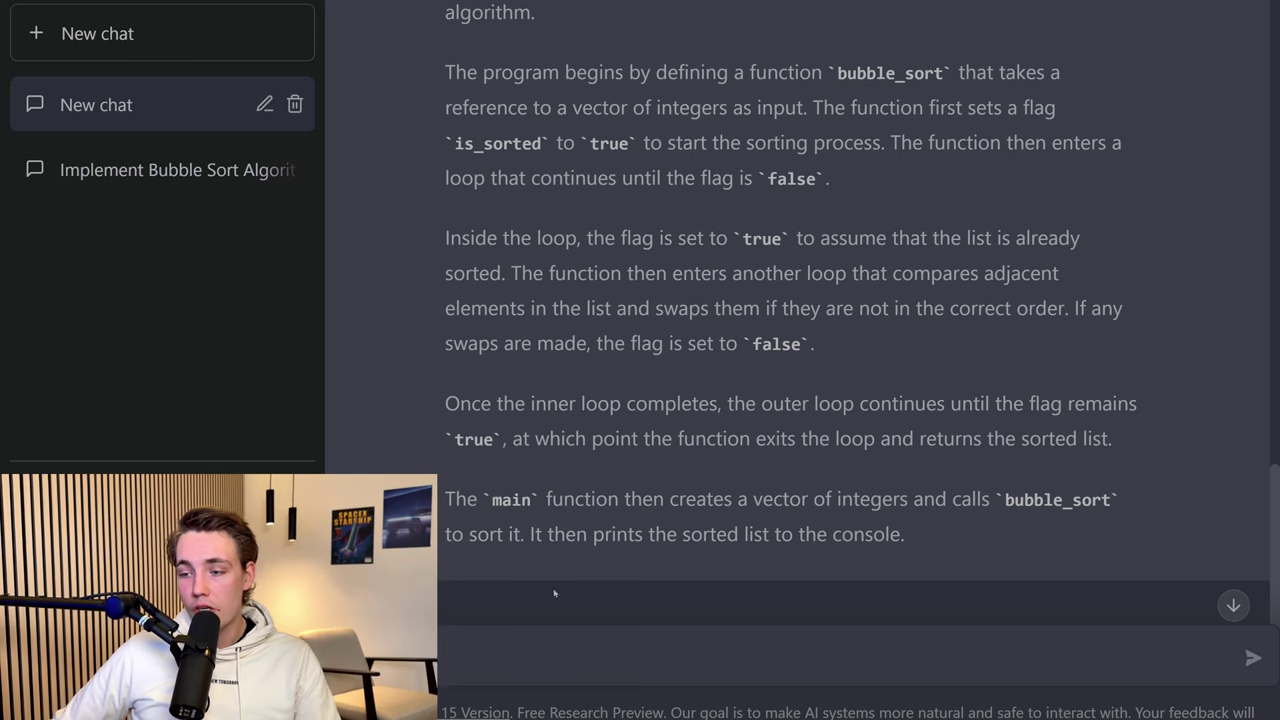
scroll(550, 440, "down", 1)
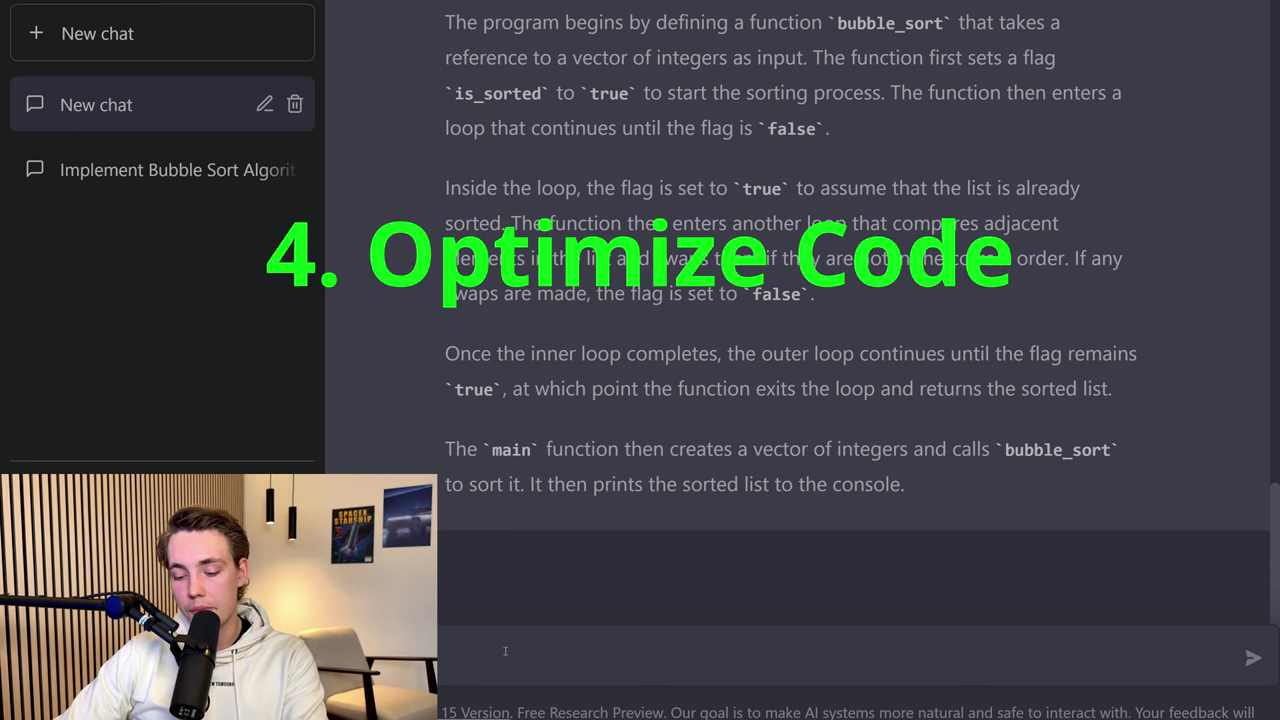
type("ode")
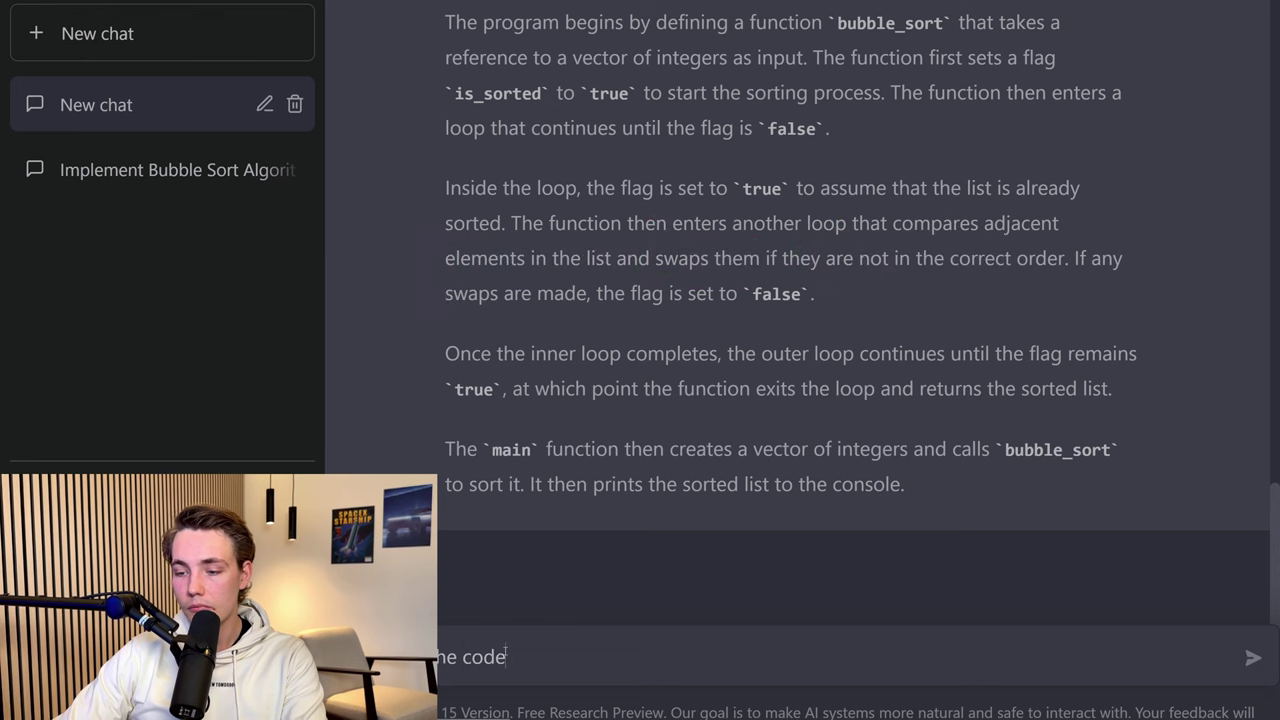
key("Return")
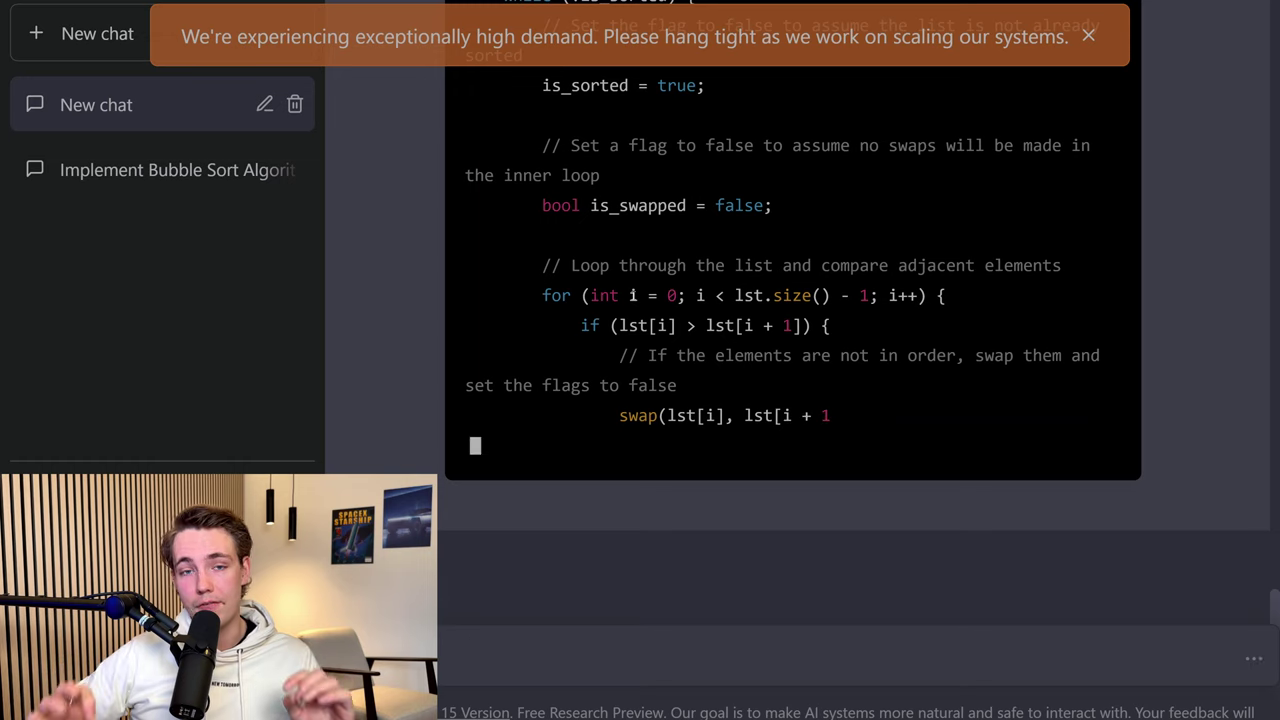
left_click(1089, 37)
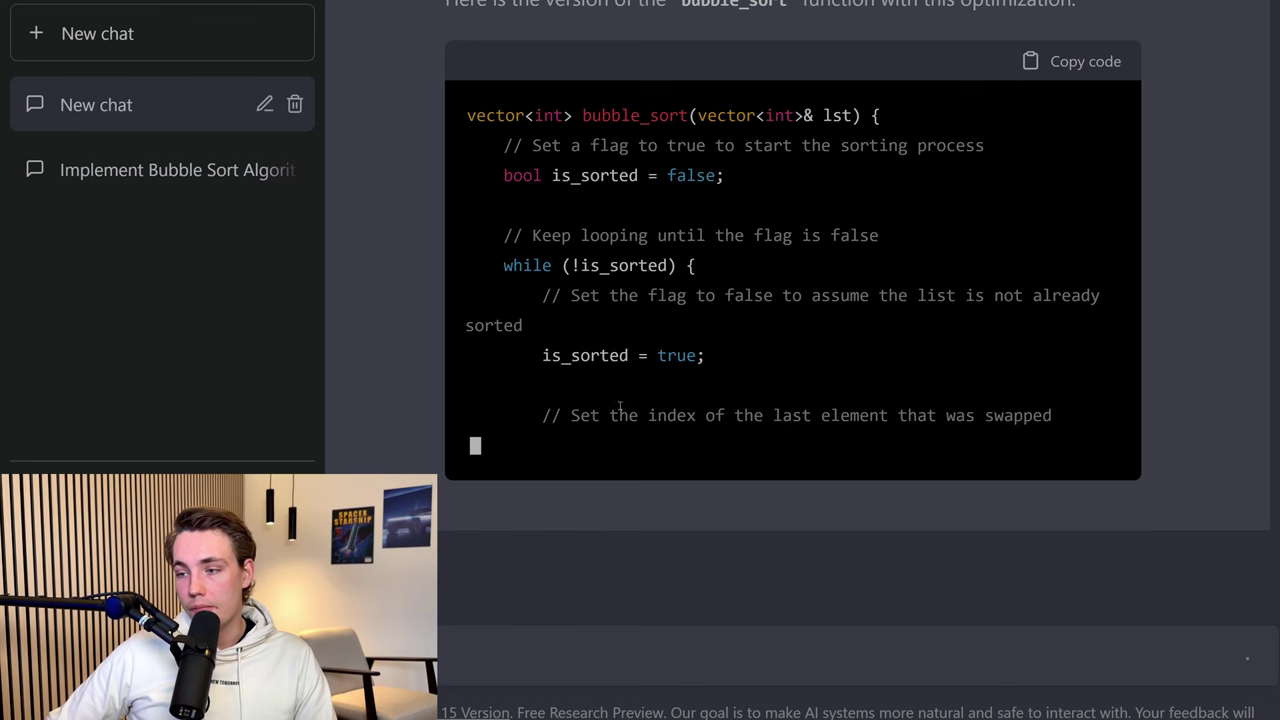
Read through the code optimization answer, examining both suggested optimizations and the bubble_sort code given for each
scroll(501, 432, "up", 3)
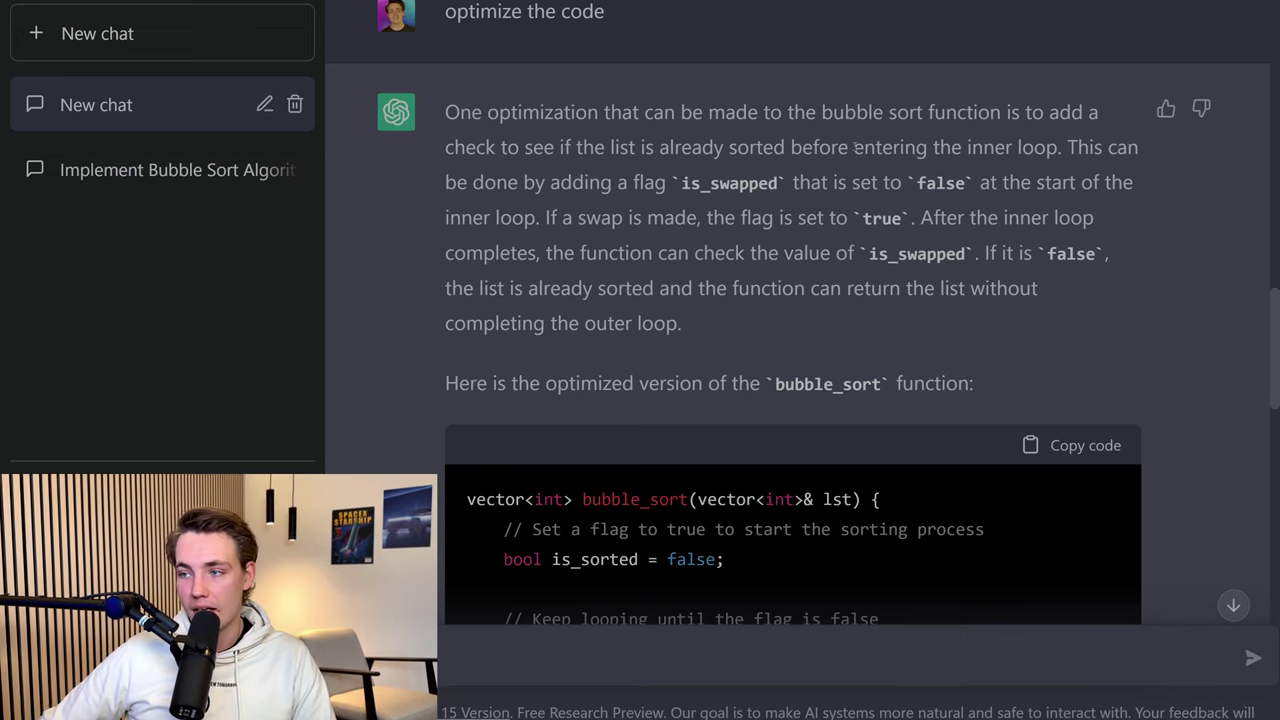
scroll(859, 233, "down", 1)
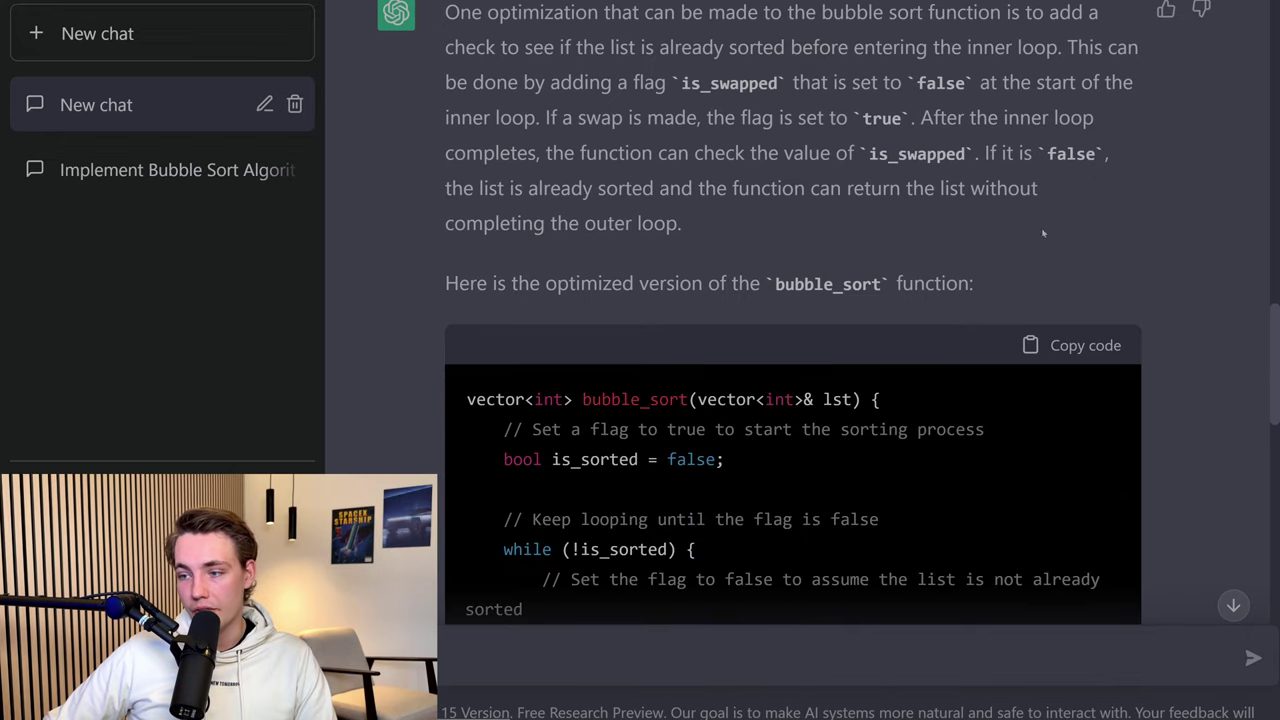
scroll(1043, 233, "down", 2)
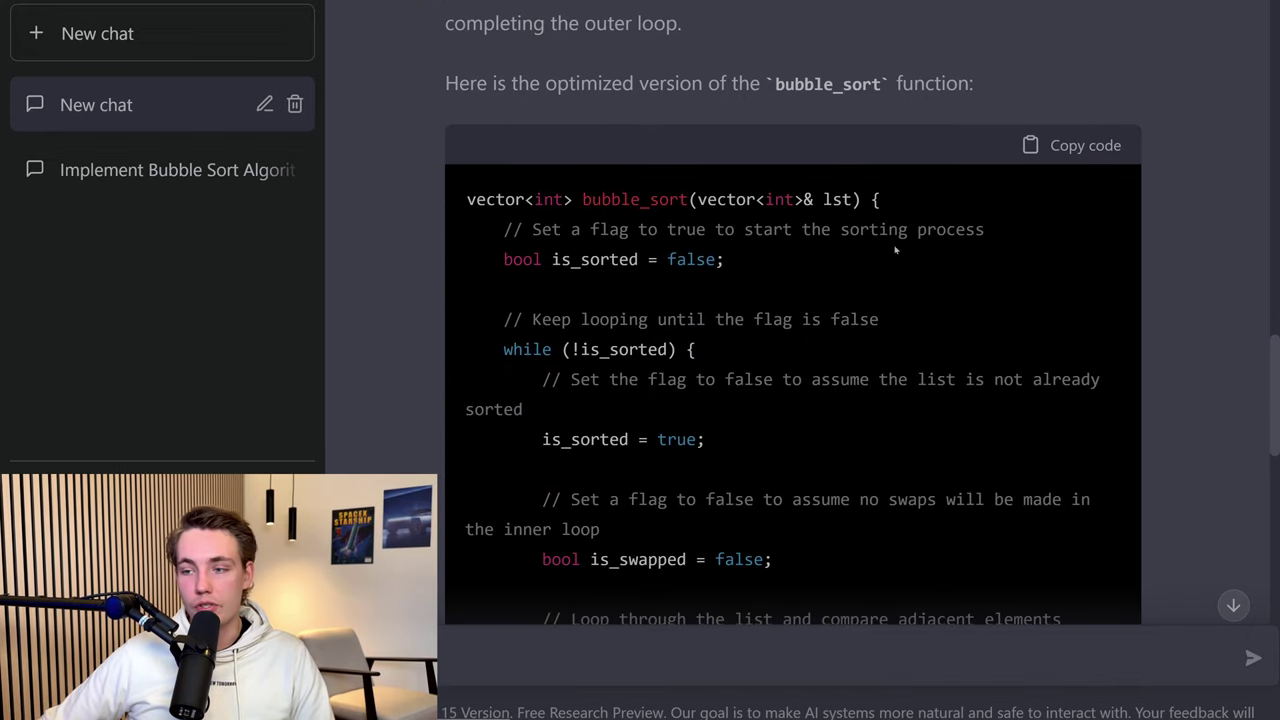
scroll(896, 251, "down", 10)
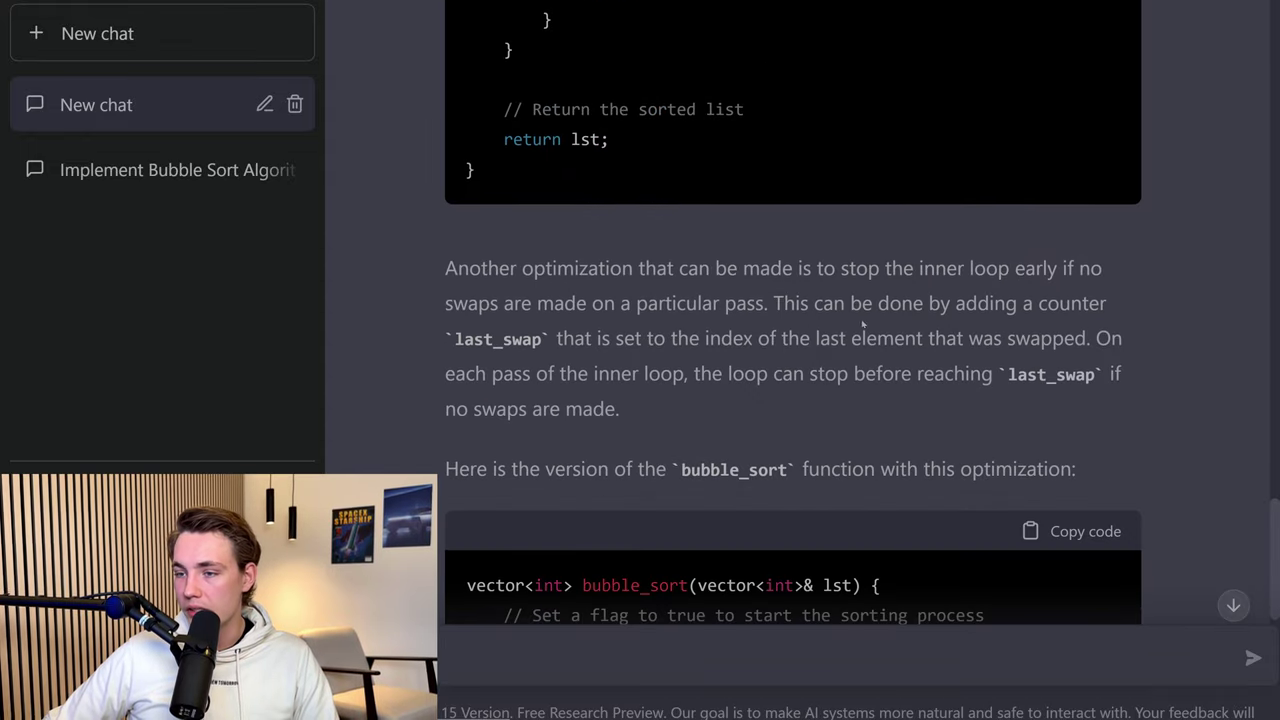
scroll(862, 323, "down", 1)
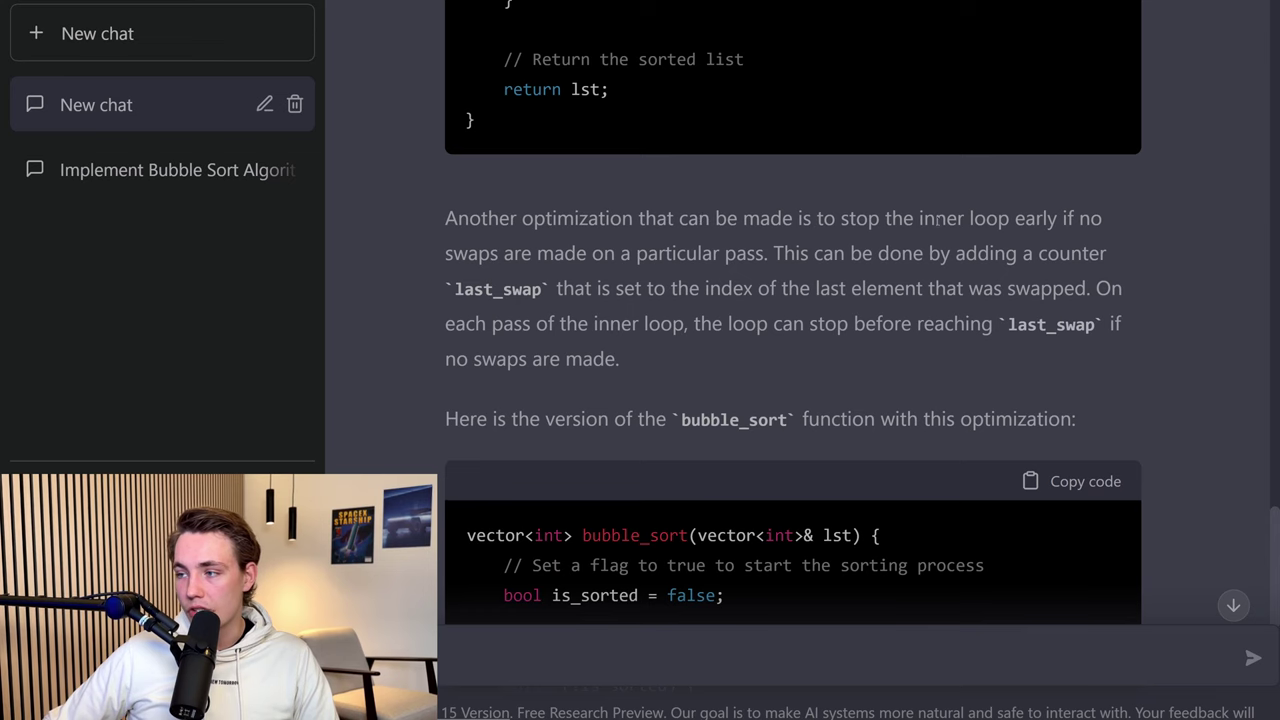
scroll(938, 218, "down", 1)
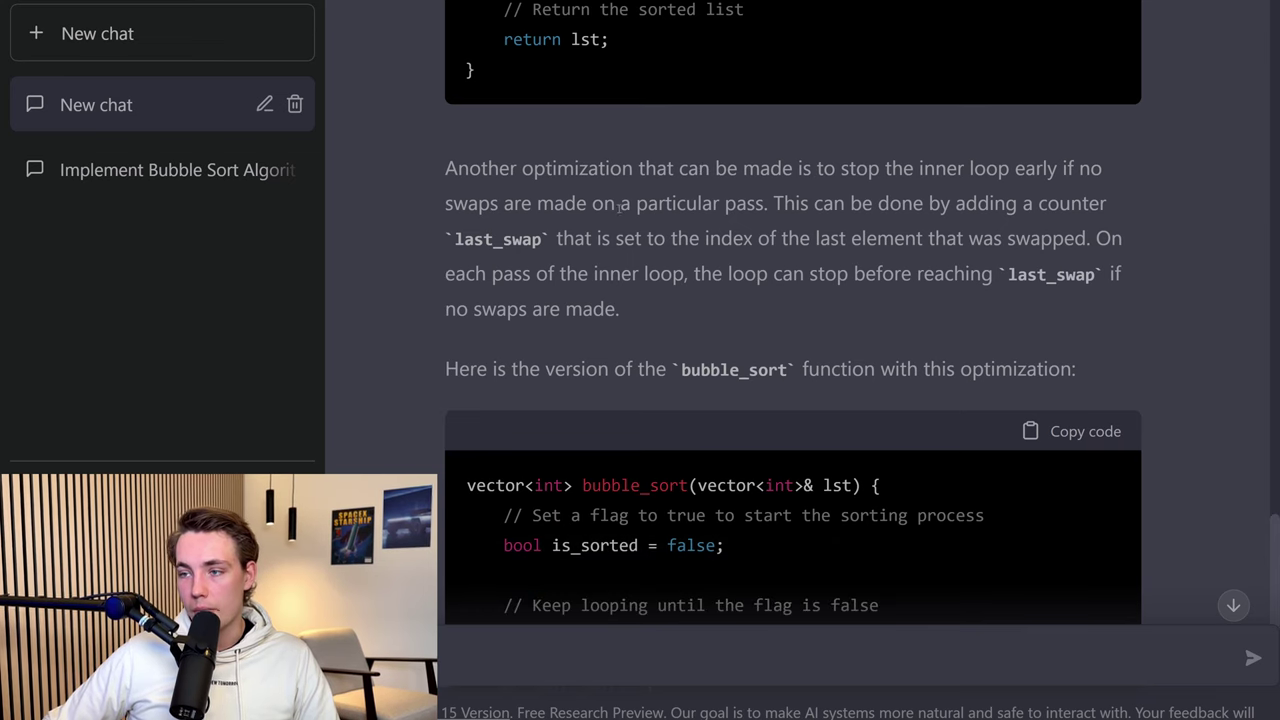
scroll(777, 225, "down", 1)
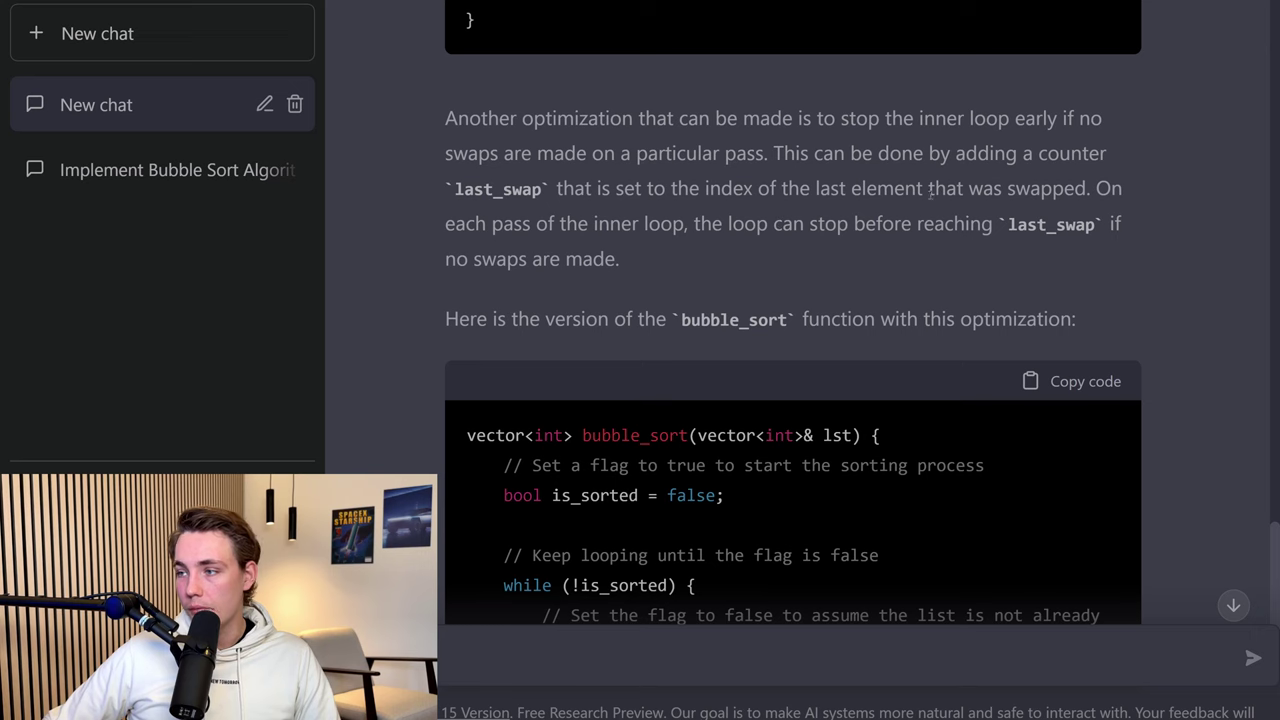
scroll(689, 331, "down", 6)
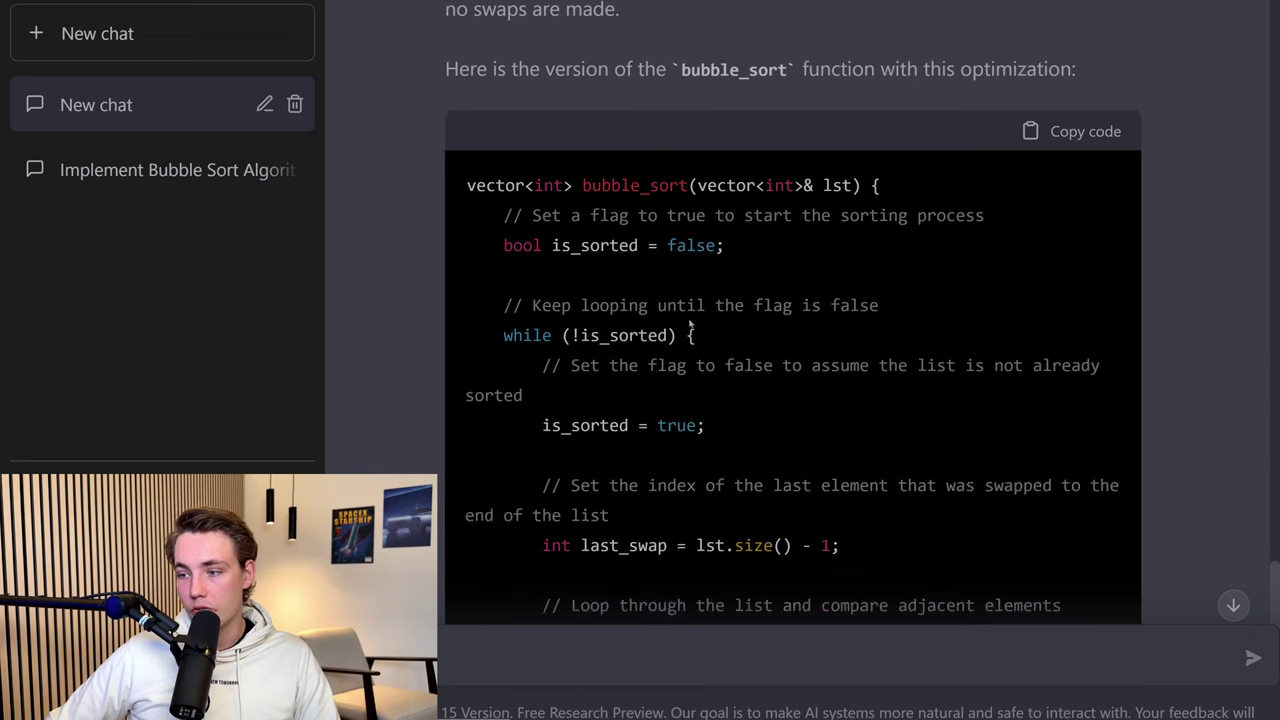
scroll(720, 348, "up", 1)
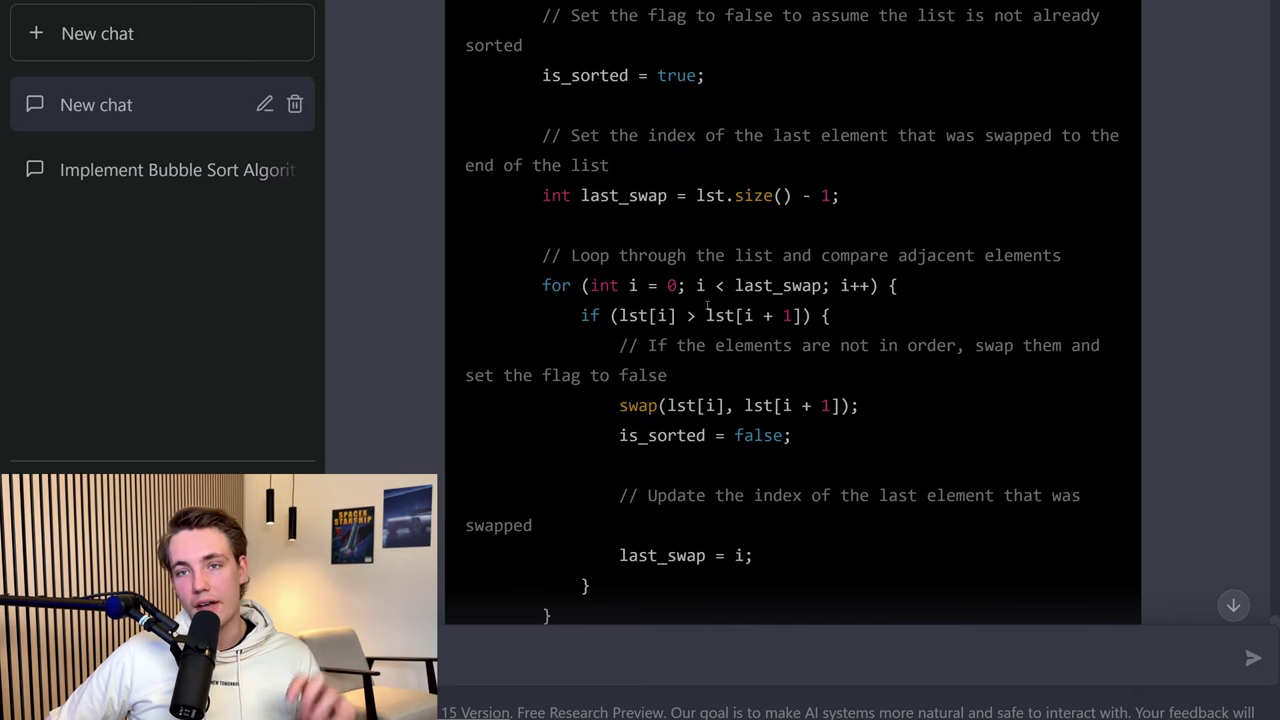
scroll(714, 284, "down", 3)
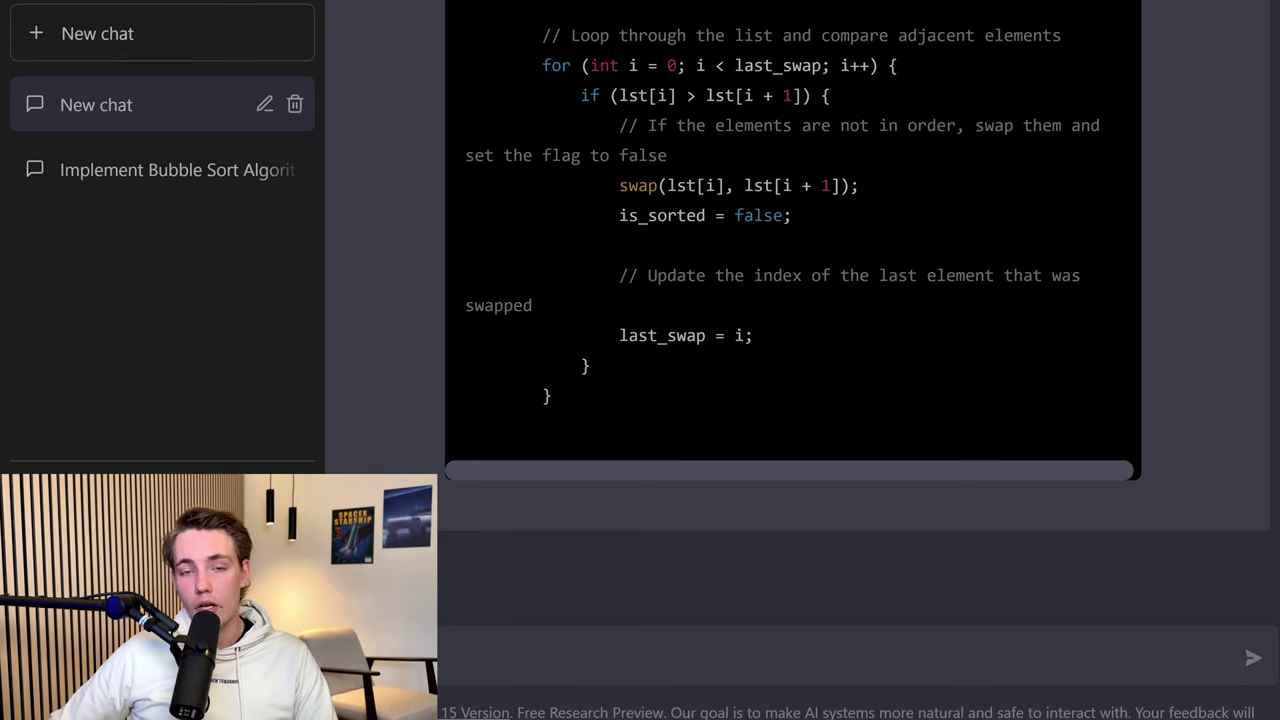
Ask in the same chat to "simplify the code"
scroll(557, 418, "up", 1)
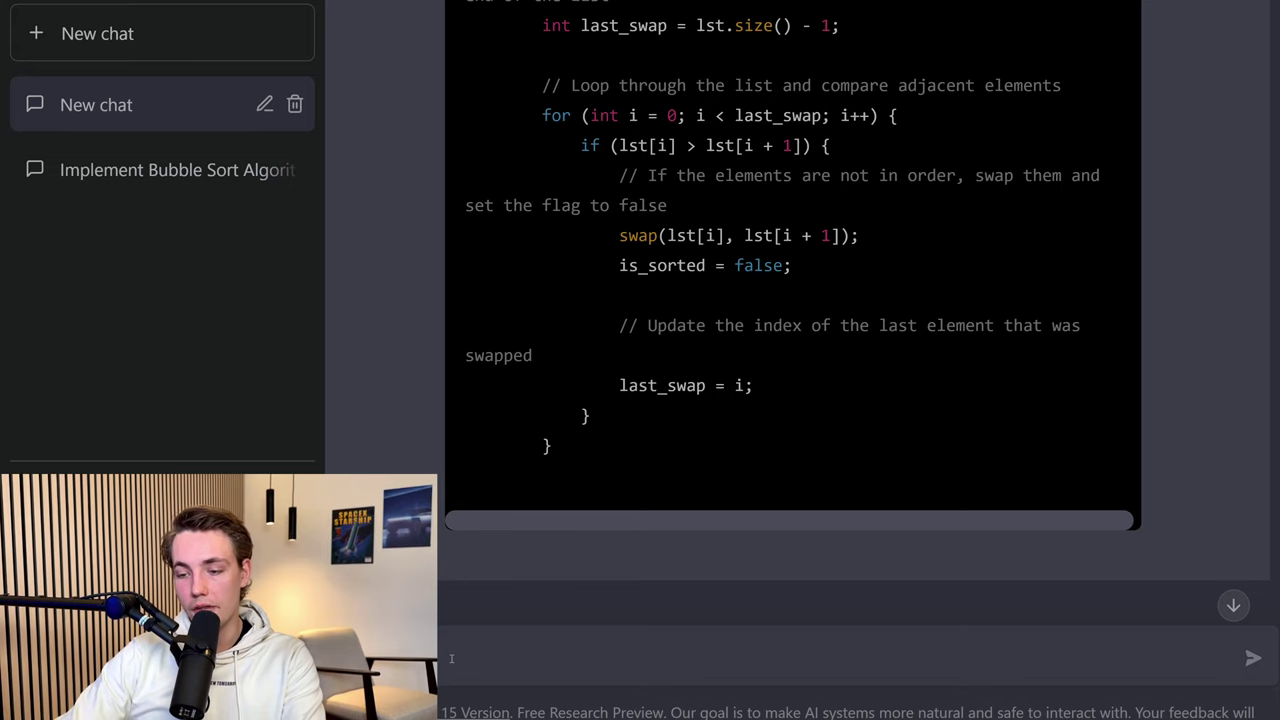
type("simplify the code")
key("Return")
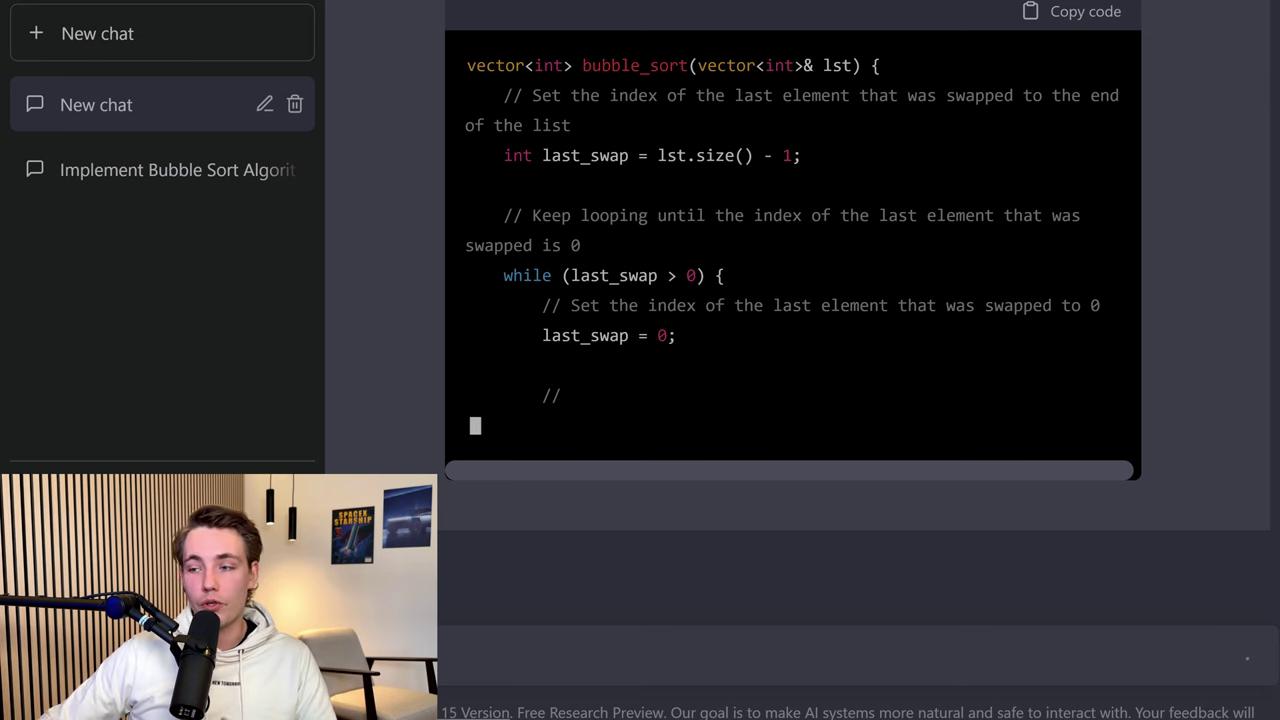
Examine the simplified bubble_sort answer, from its introductory sentence through the loop and swap logic
scroll(461, 523, "up", 2)
scroll(461, 523, "up", 2)
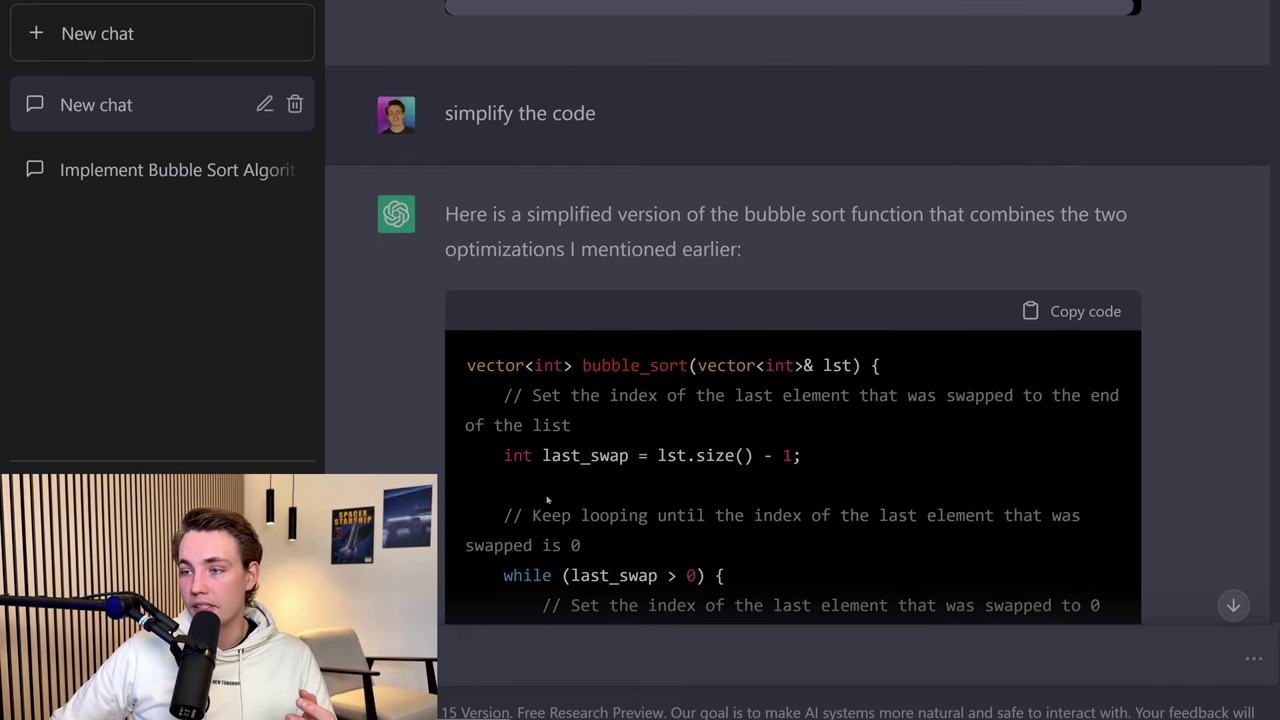
scroll(629, 462, "down", 1)
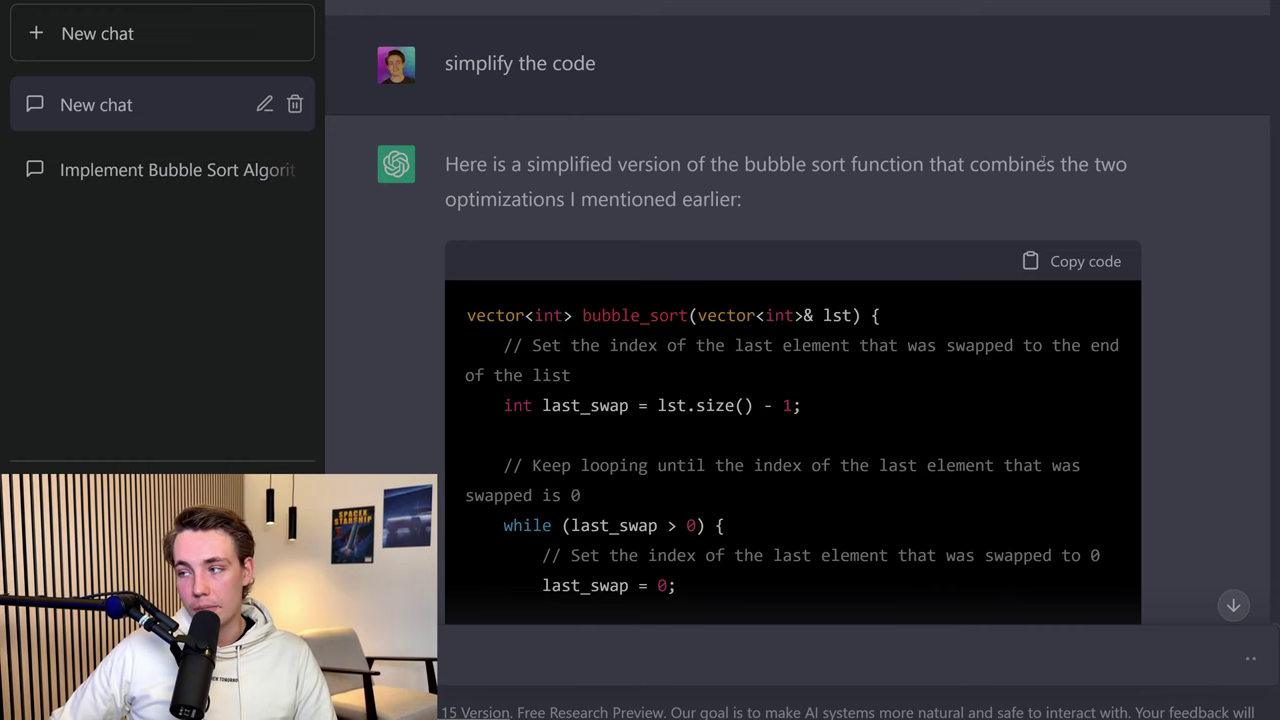
scroll(709, 218, "down", 2)
scroll(709, 218, "down", 2)
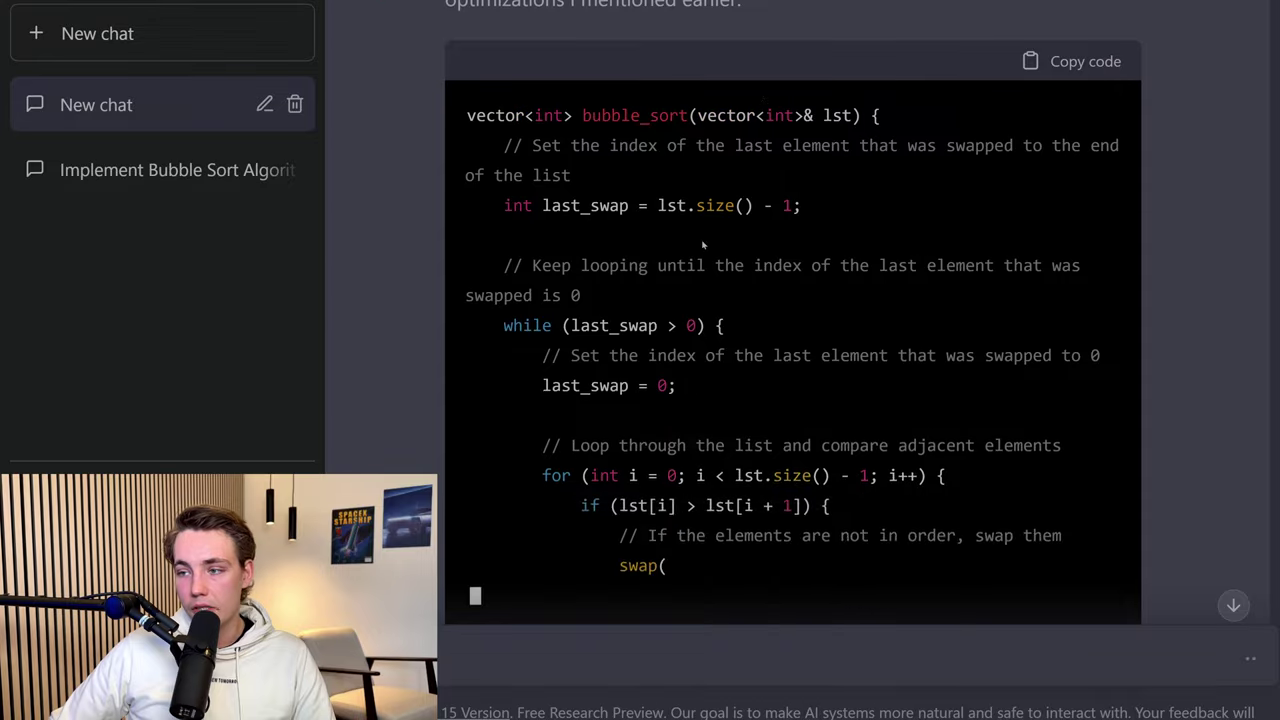
scroll(827, 235, "up", 3)
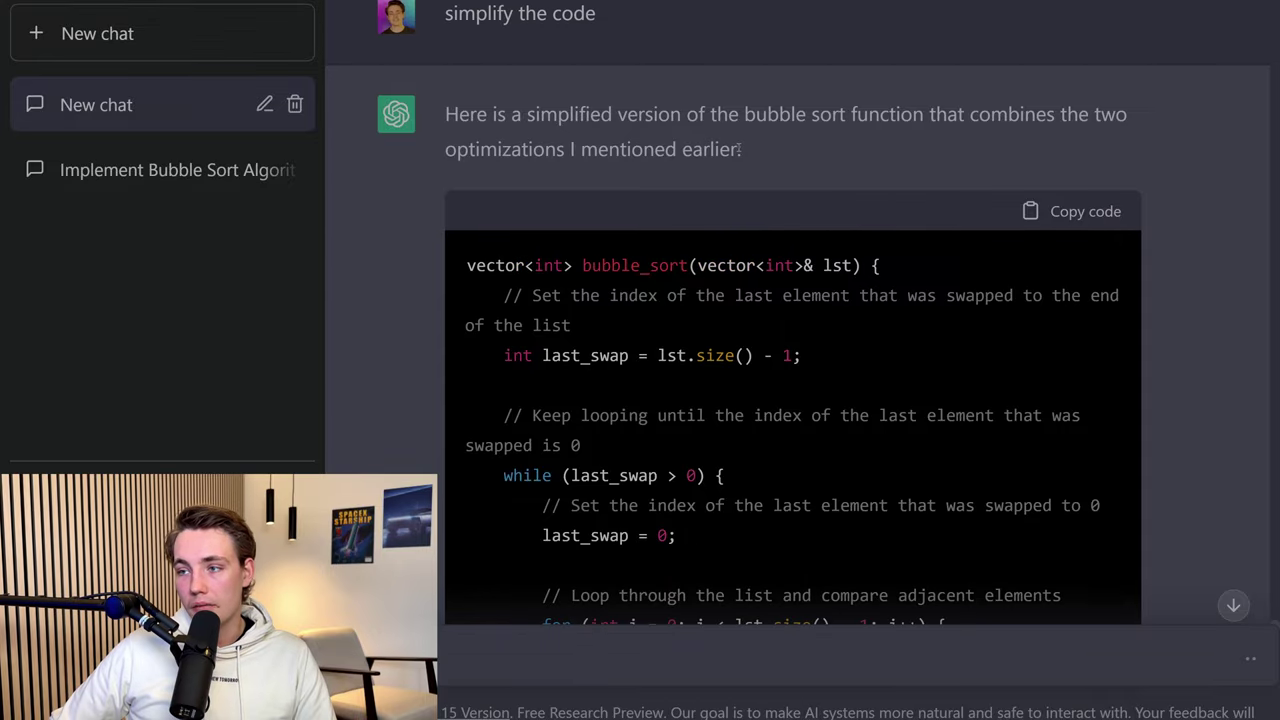
scroll(737, 159, "down", 1)
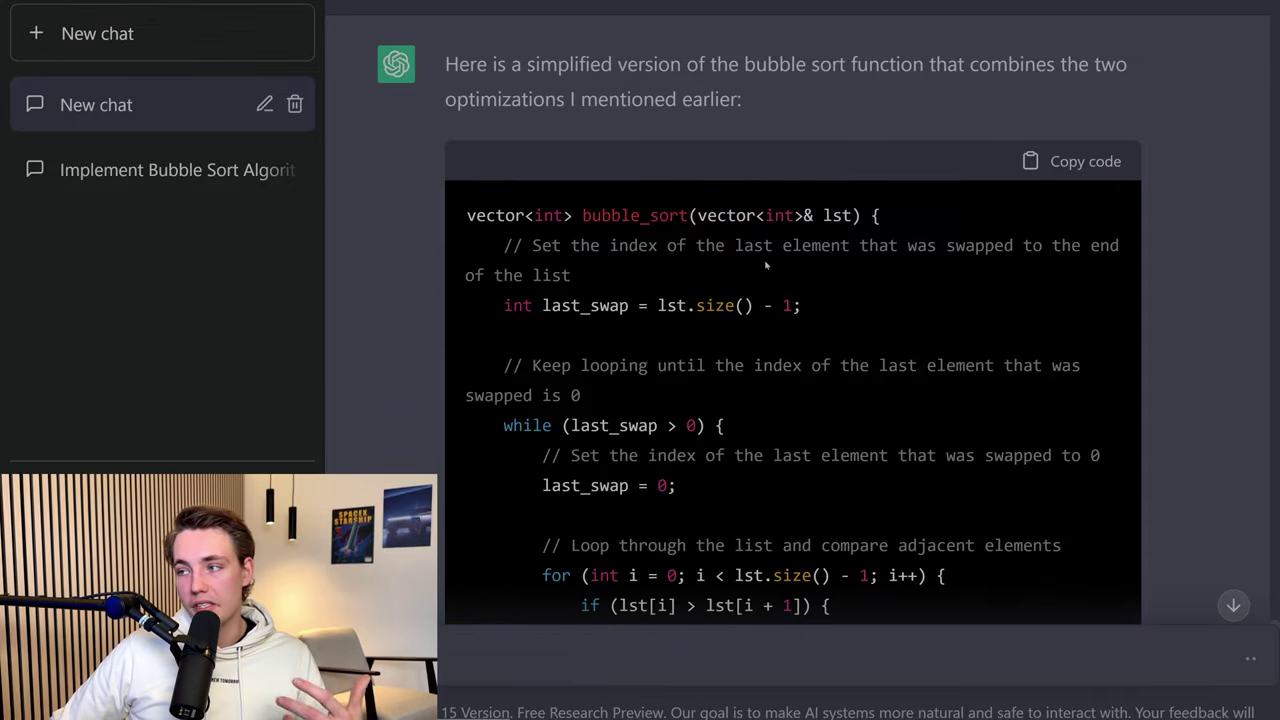
scroll(766, 265, "down", 3)
scroll(781, 277, "up", 1)
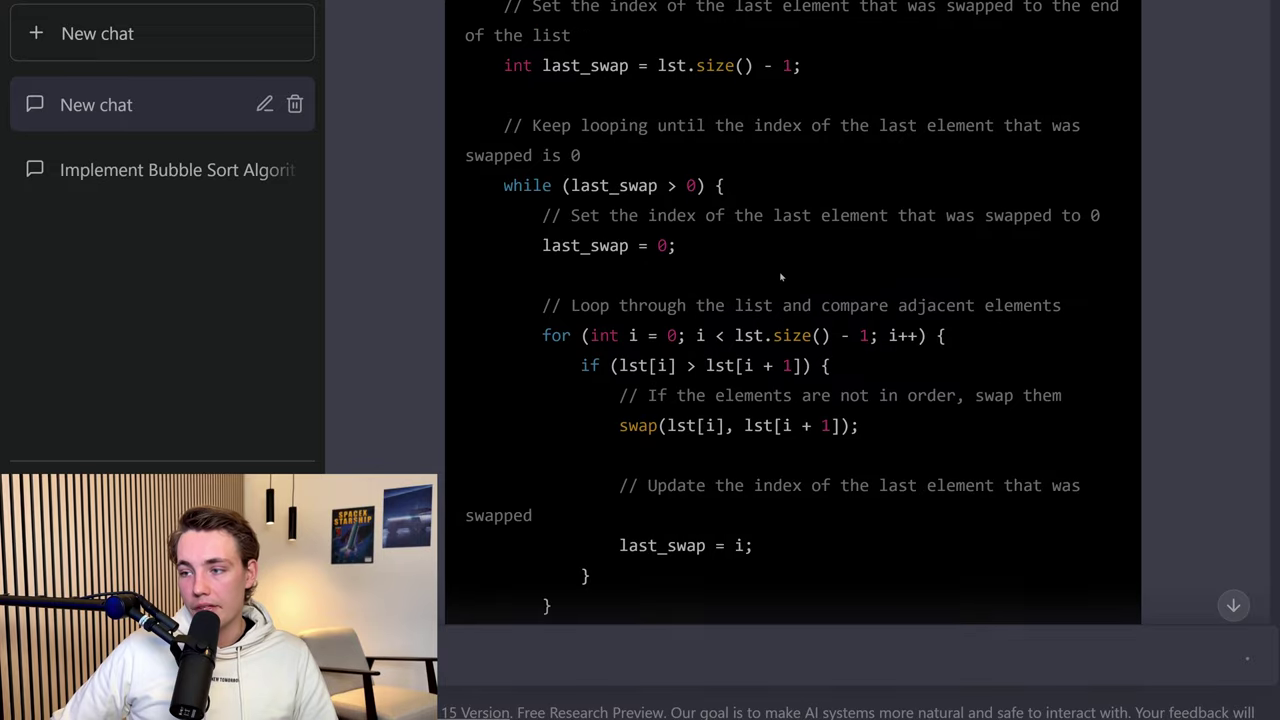
scroll(781, 277, "up", 1)
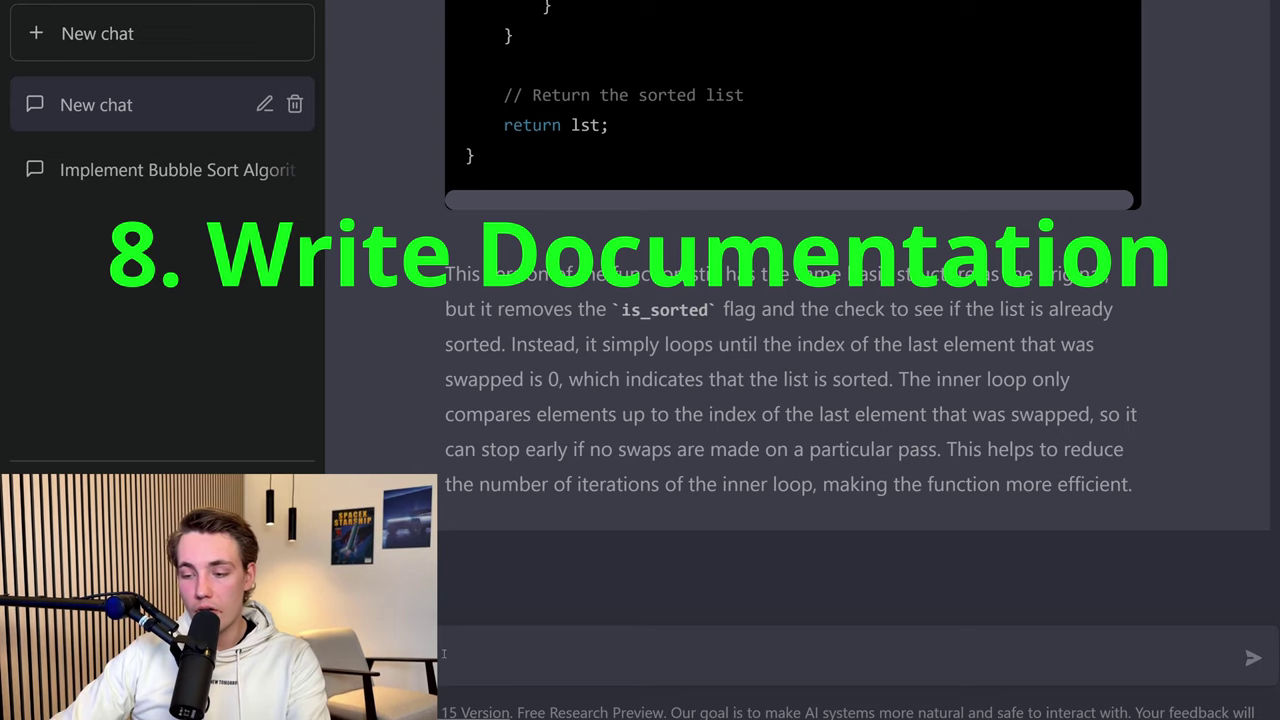
Send the follow-up request "write documentation for the function" in the same chat
type("men")
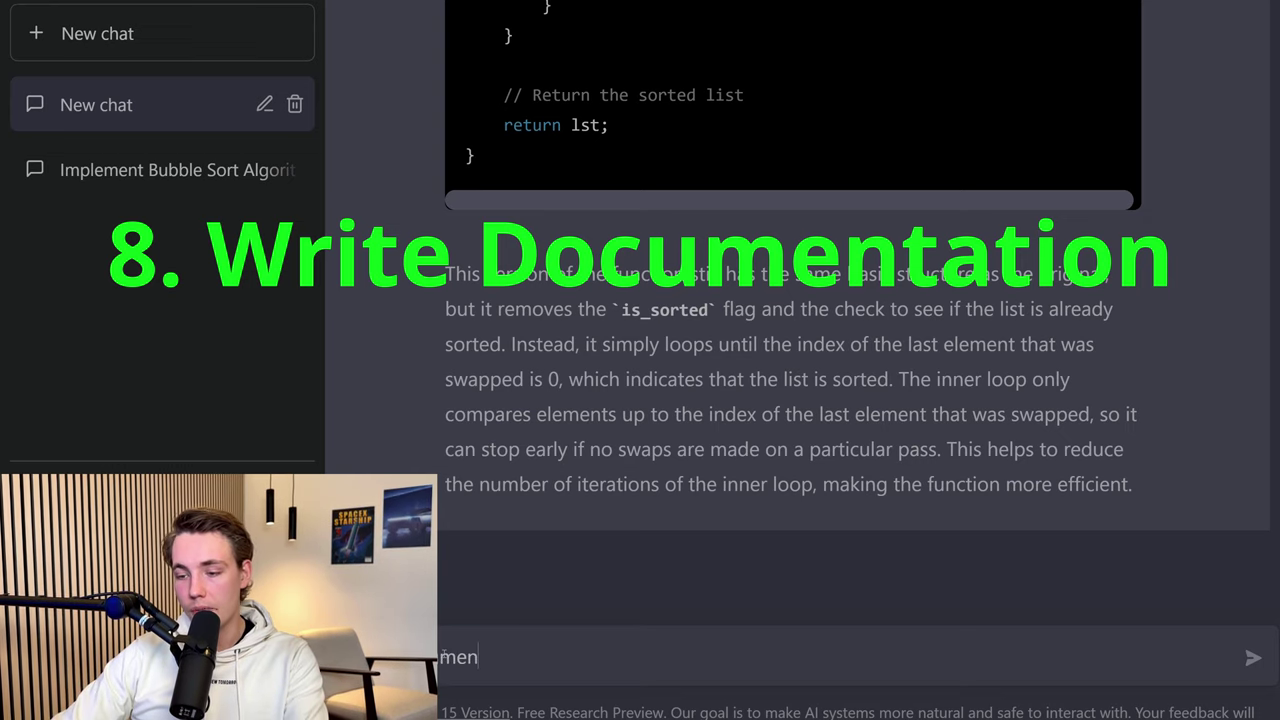
type("tation for the function")
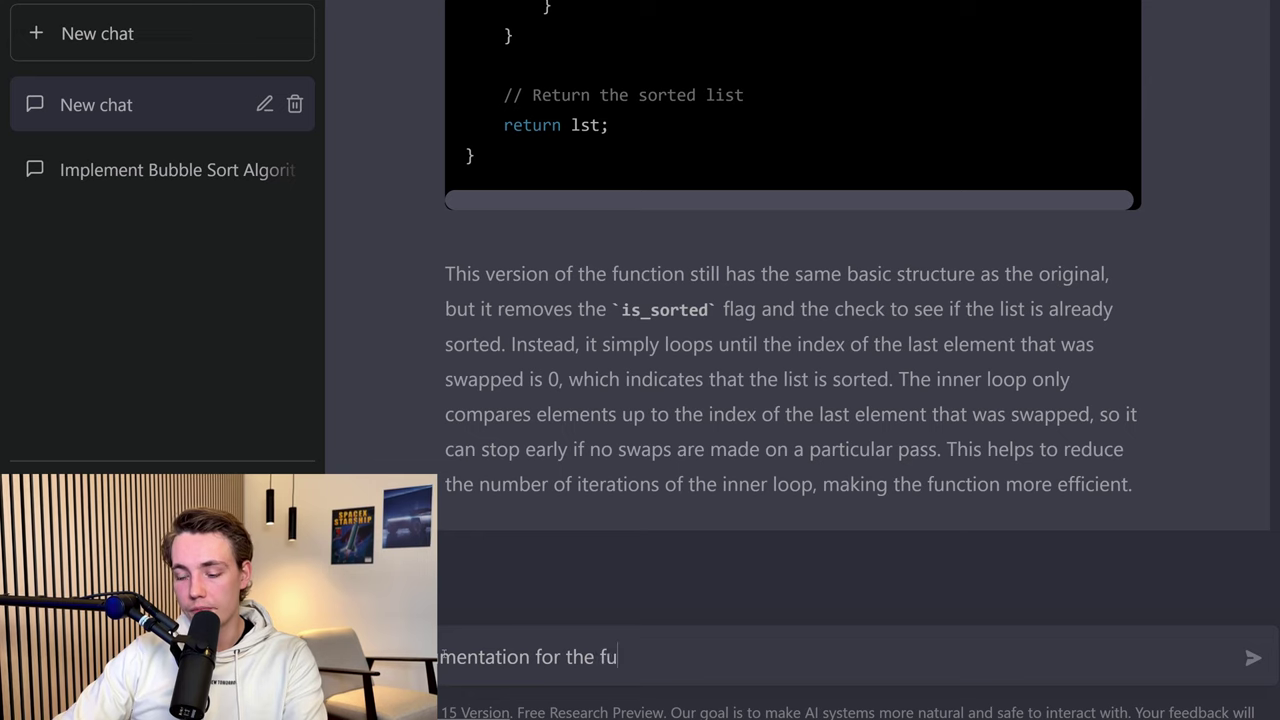
key("Return")
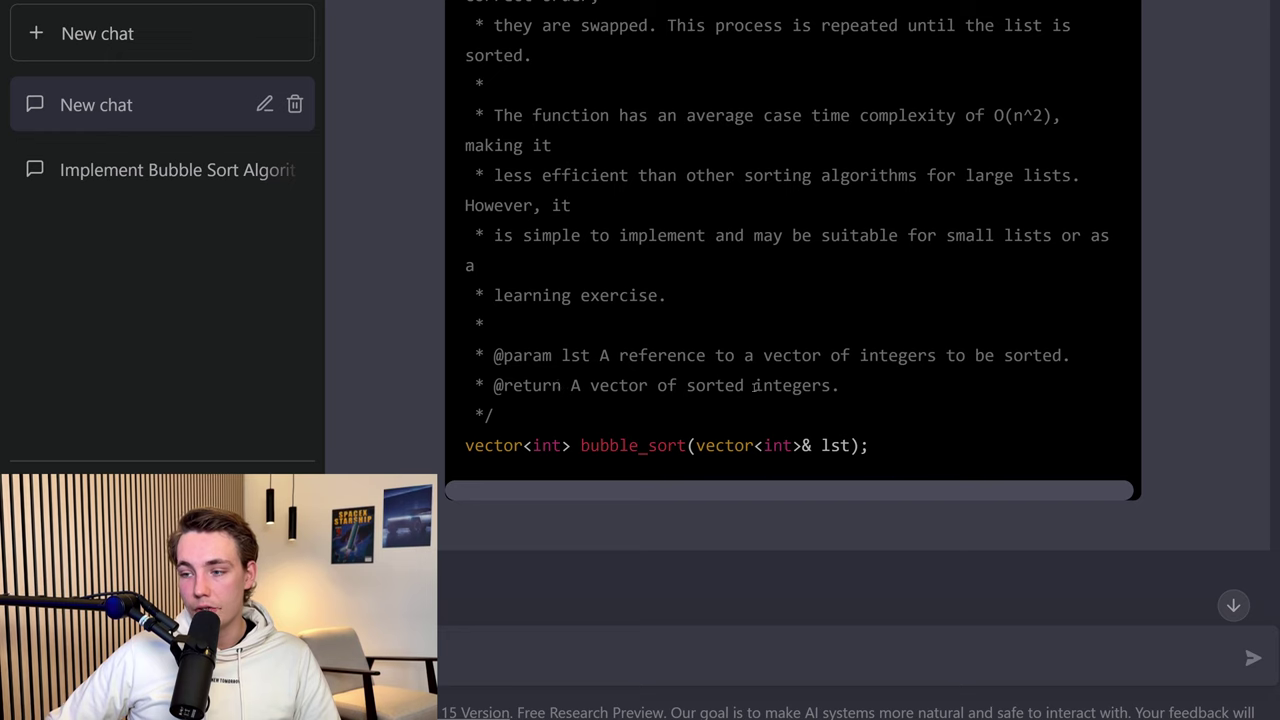
Review the documentation comment written for the bubble_sort function, including its description, time complexity, parameter and return notes
scroll(652, 408, "up", 3)
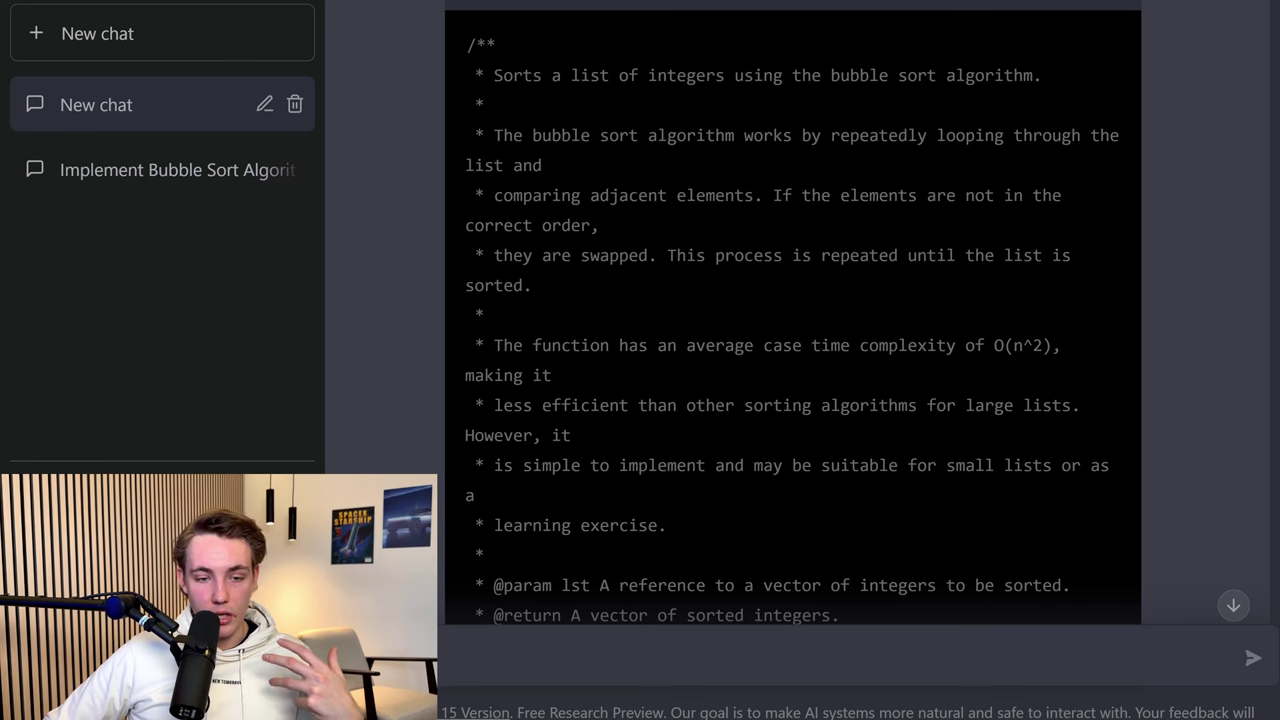
scroll(600, 485, "up", 3)
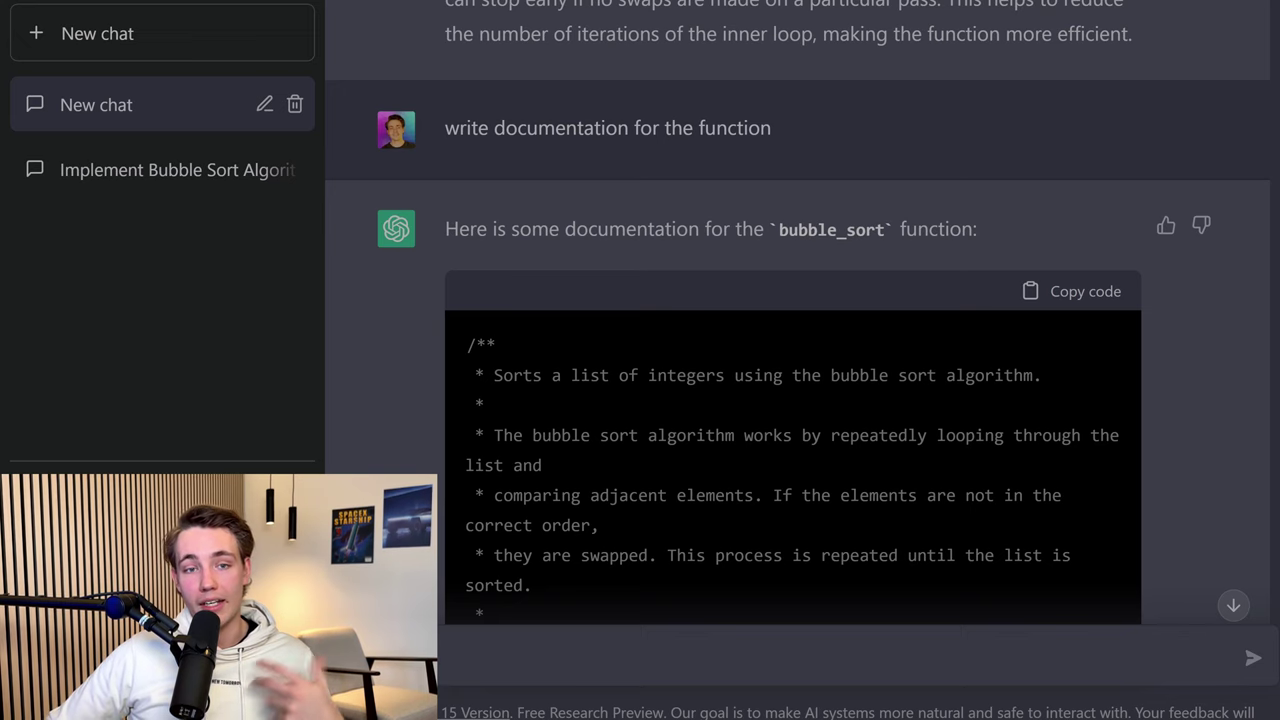
scroll(570, 508, "down", 5)
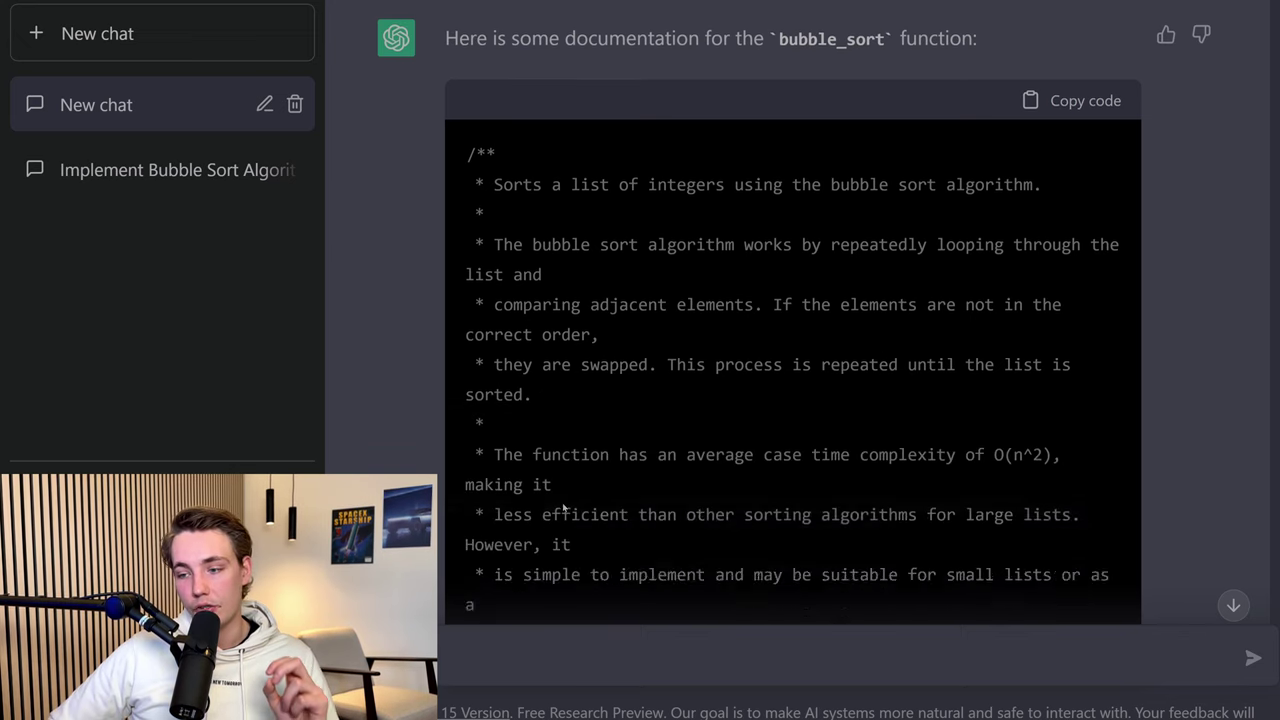